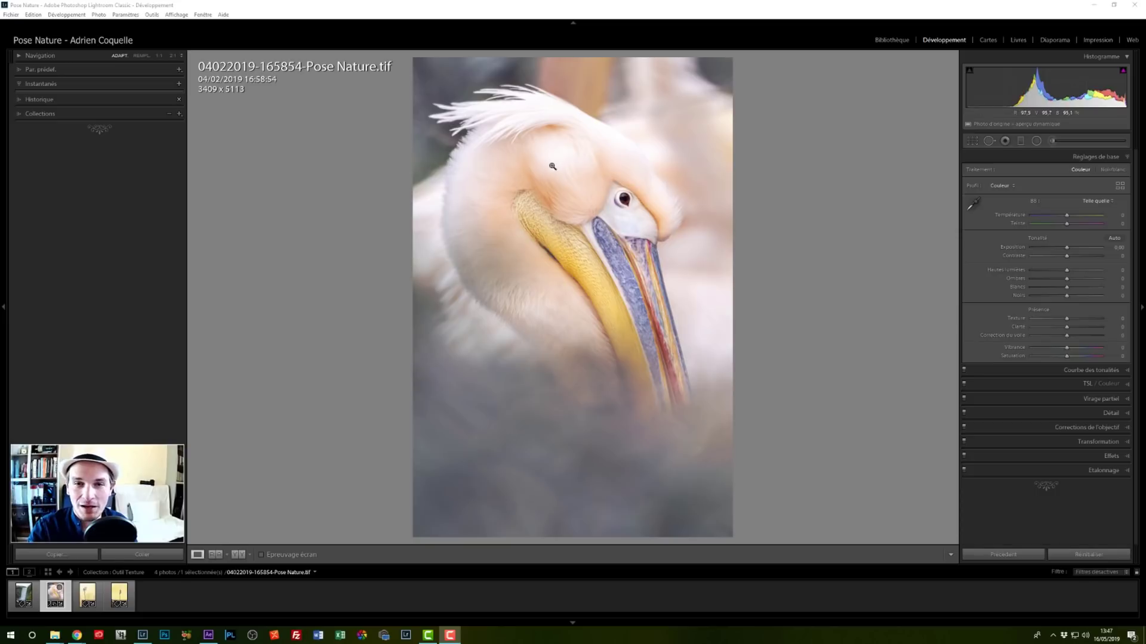
Step: Set the pelican photo's Texture to +100 while viewing the bird's yellow pouch and beak at 1:1
{"action": "left_click", "coordinate": [573, 248]}
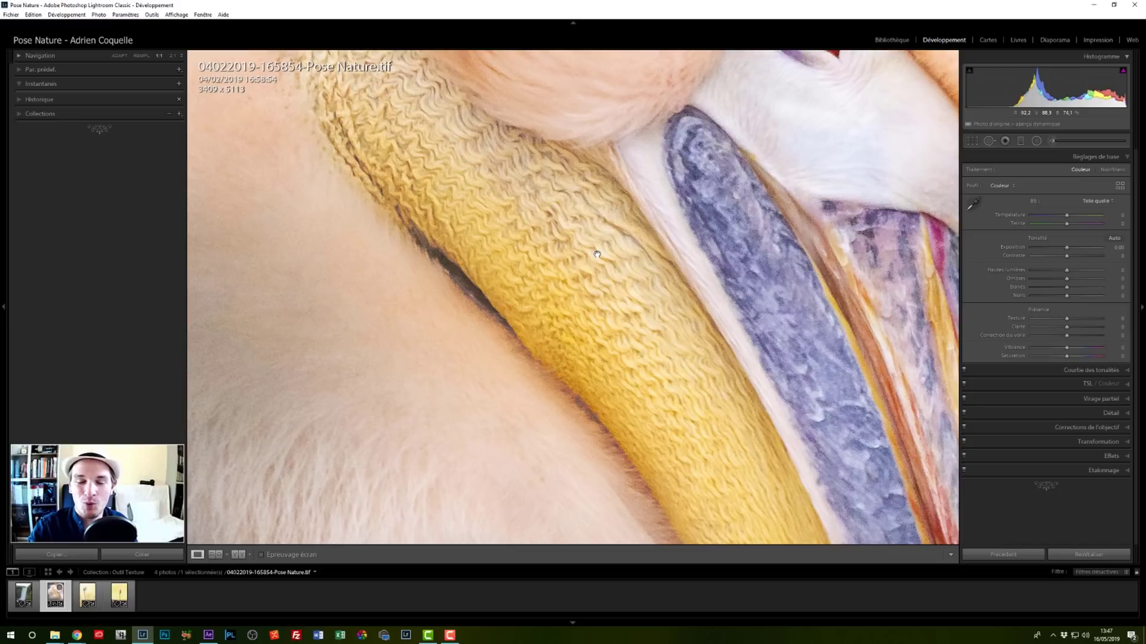
{"action": "left_click_drag", "start_coordinate": [644, 296], "coordinate": [568, 316]}
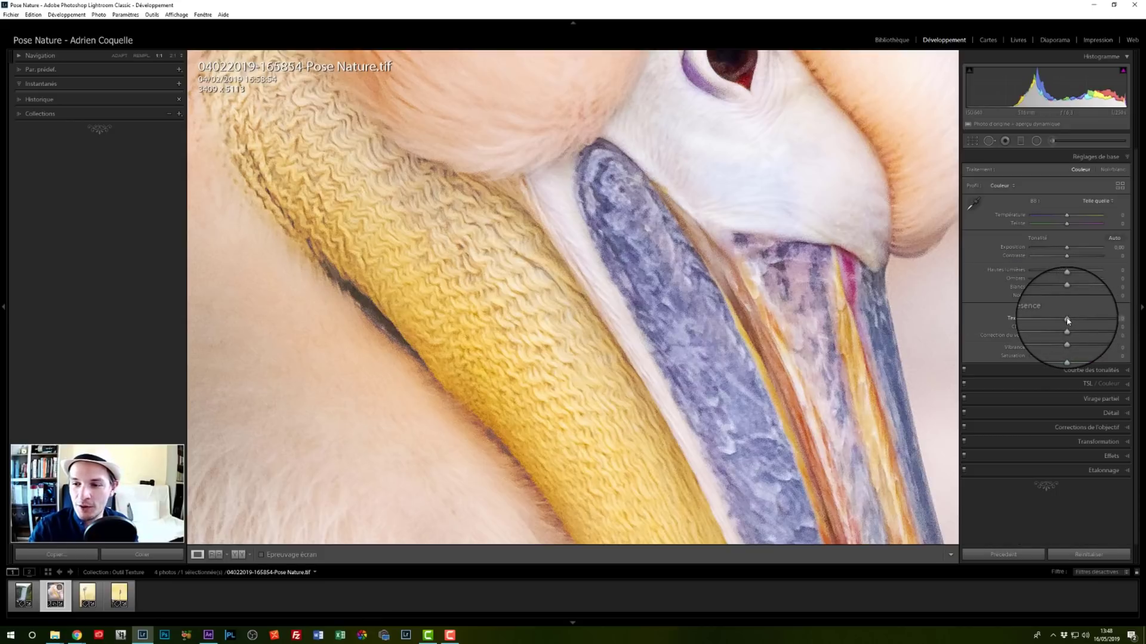
{"action": "left_click_drag", "start_coordinate": [1067, 321], "coordinate": [1108, 318]}
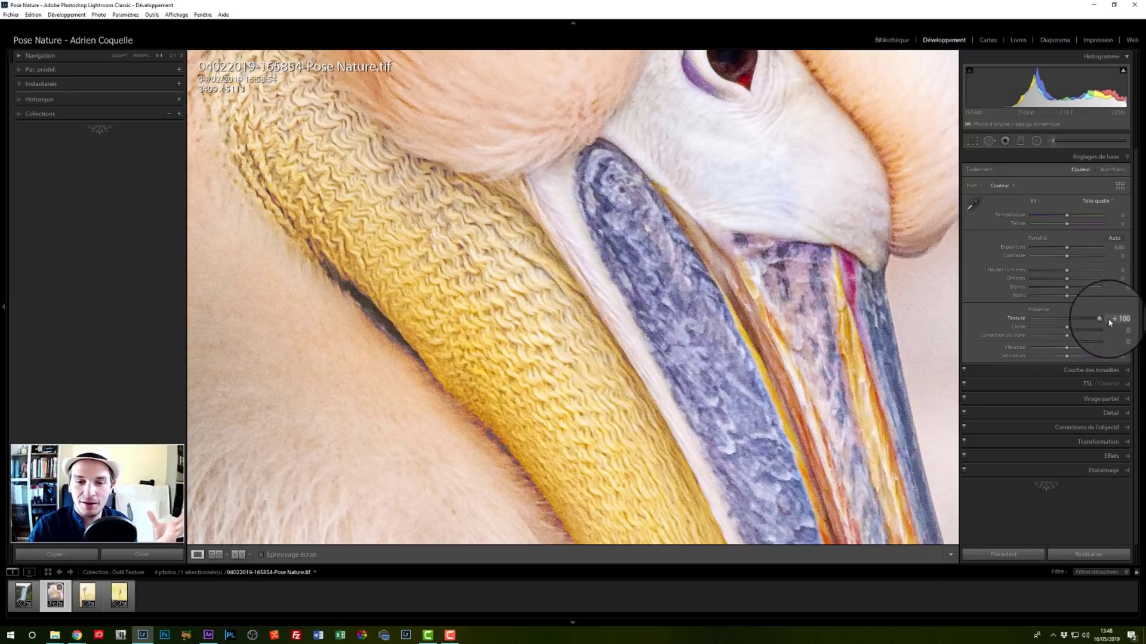
Step: Compare the pelican's pouch, eye and head plumage side by side before and after the Texture increase
{"action": "key", "text": "y"}
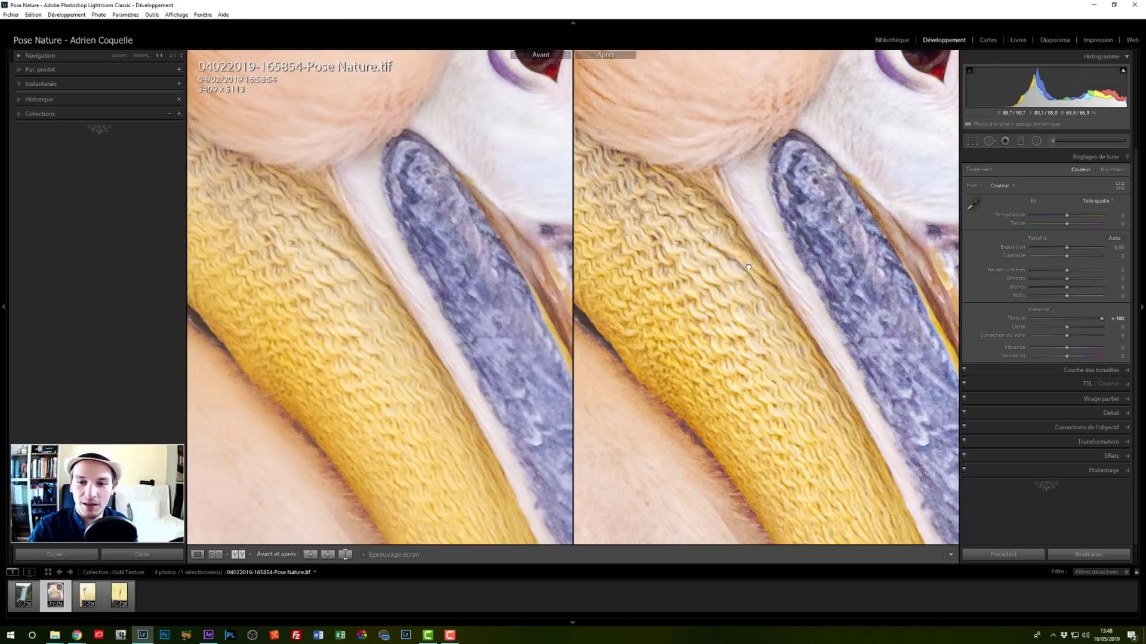
{"action": "left_click_drag", "start_coordinate": [882, 334], "coordinate": [764, 283]}
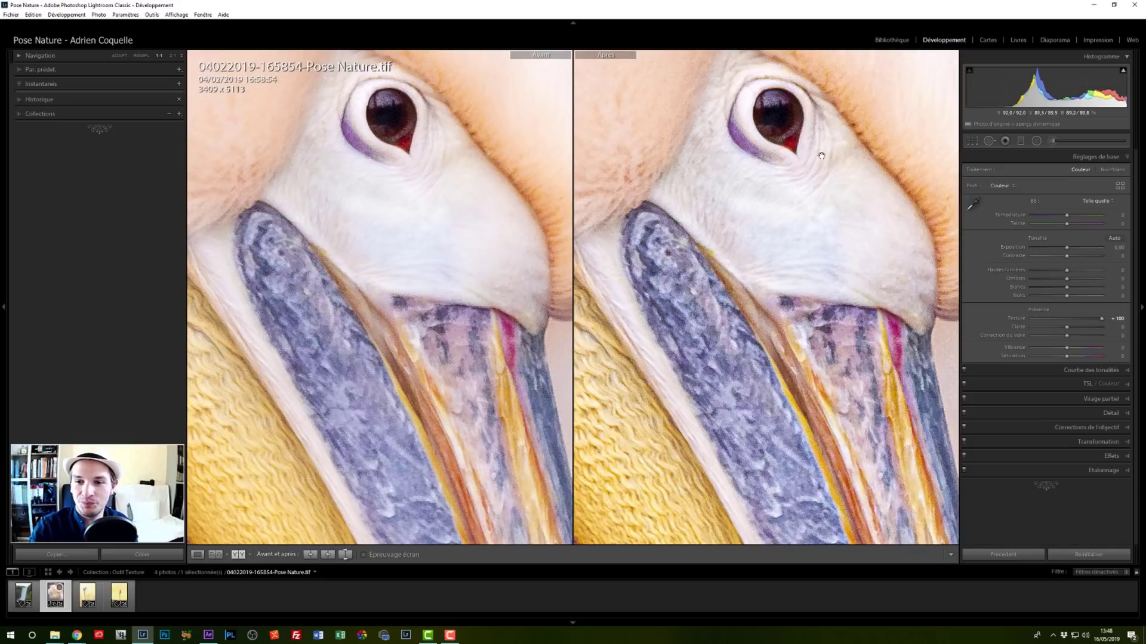
{"action": "left_click_drag", "start_coordinate": [815, 182], "coordinate": [770, 229]}
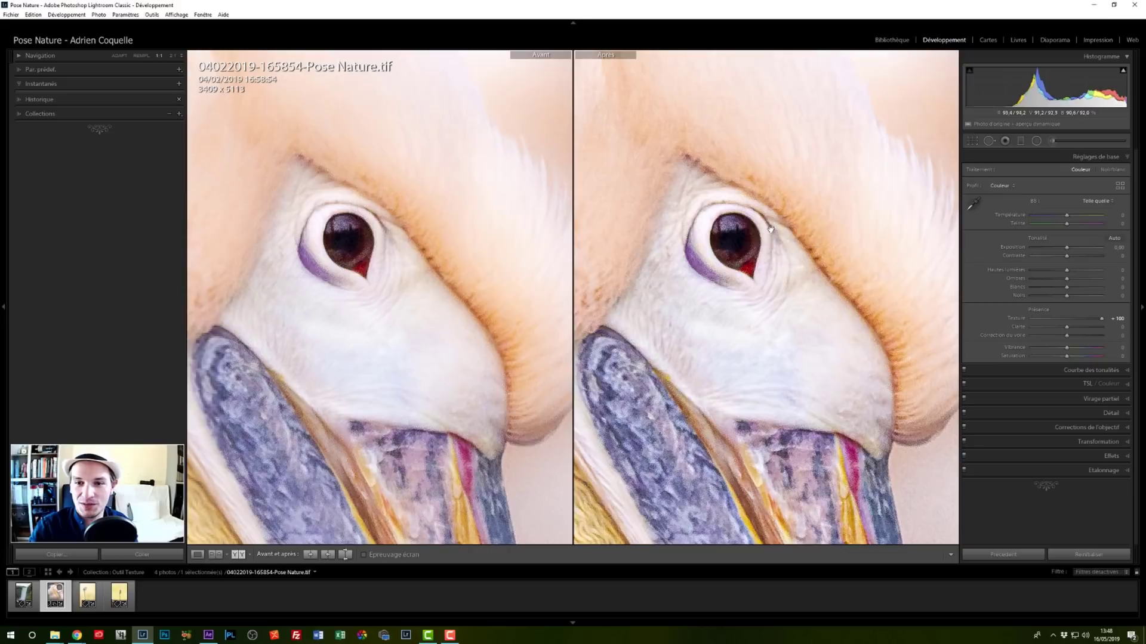
{"action": "left_click_drag", "start_coordinate": [731, 182], "coordinate": [913, 269]}
{"action": "left_click_drag", "start_coordinate": [758, 203], "coordinate": [790, 223]}
{"action": "left_click_drag", "start_coordinate": [692, 170], "coordinate": [724, 187]}
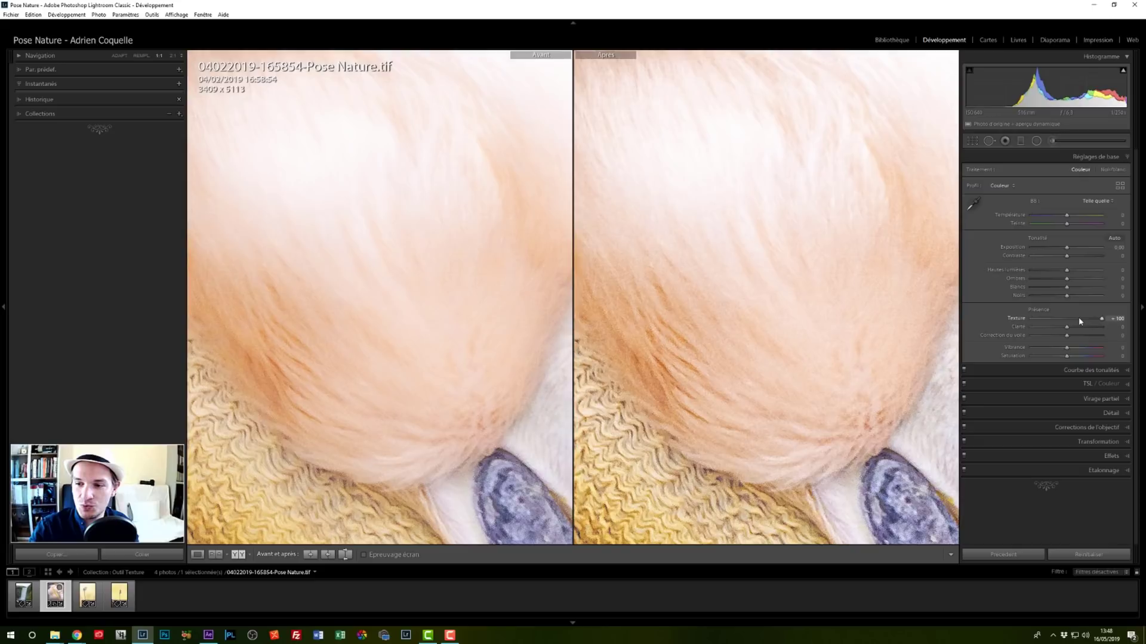
Step: Set Texture to -100 and compare the smoothing on the head plumage and yellow pouch in the before/after view
{"action": "left_click_drag", "start_coordinate": [1079, 320], "coordinate": [1049, 322]}
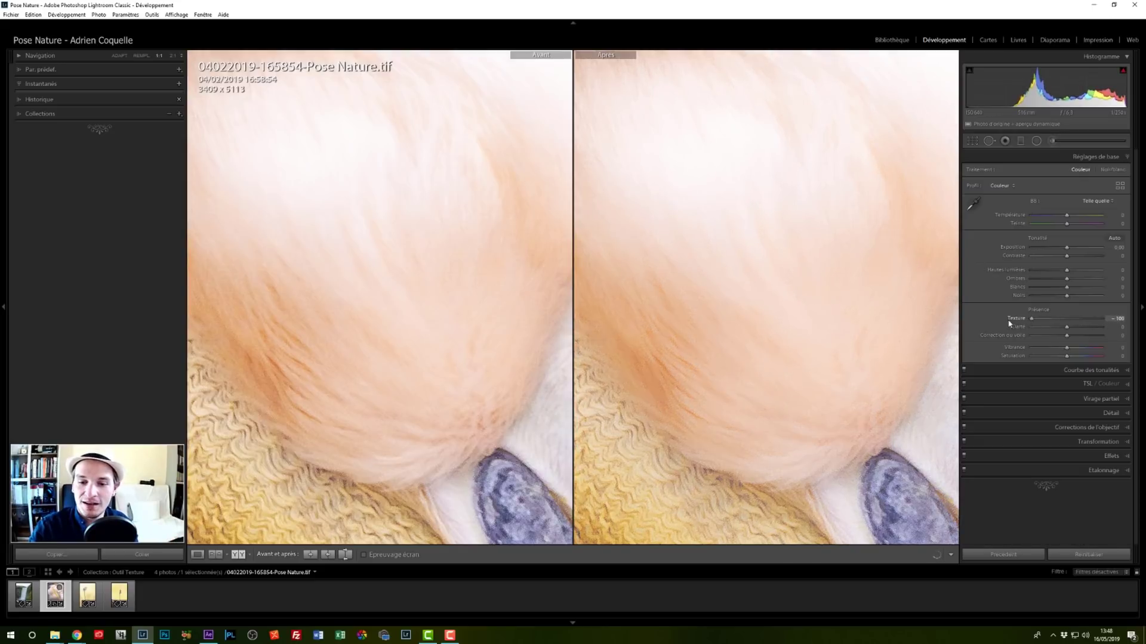
{"action": "left_click_drag", "start_coordinate": [752, 537], "coordinate": [733, 322]}
{"action": "left_click_drag", "start_coordinate": [728, 119], "coordinate": [742, 266]}
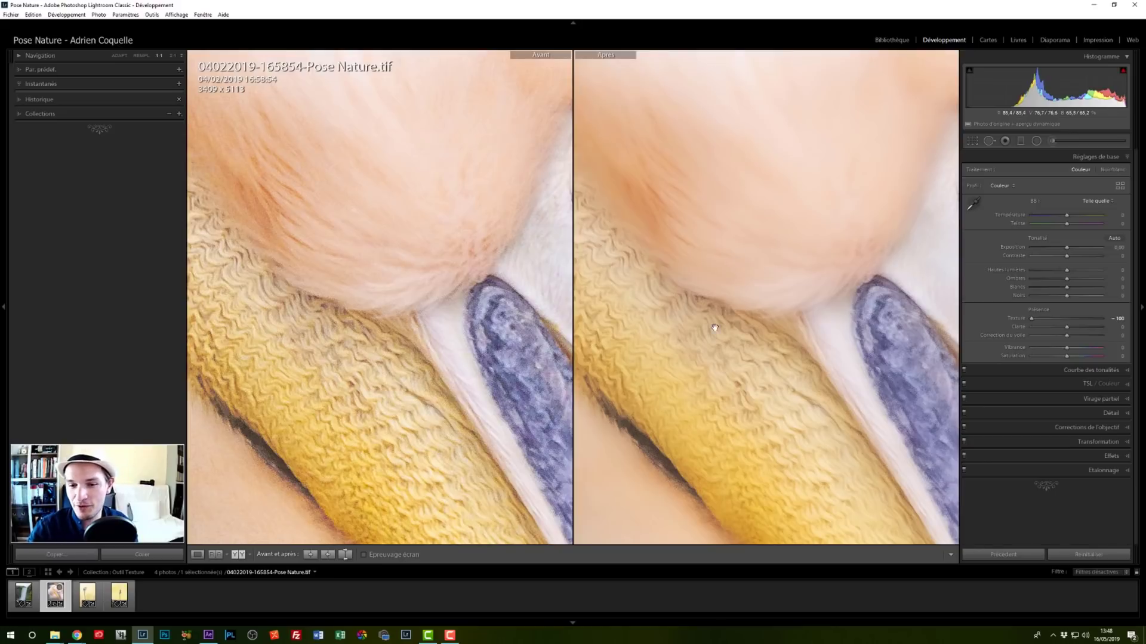
{"action": "left_click_drag", "start_coordinate": [733, 349], "coordinate": [739, 312]}
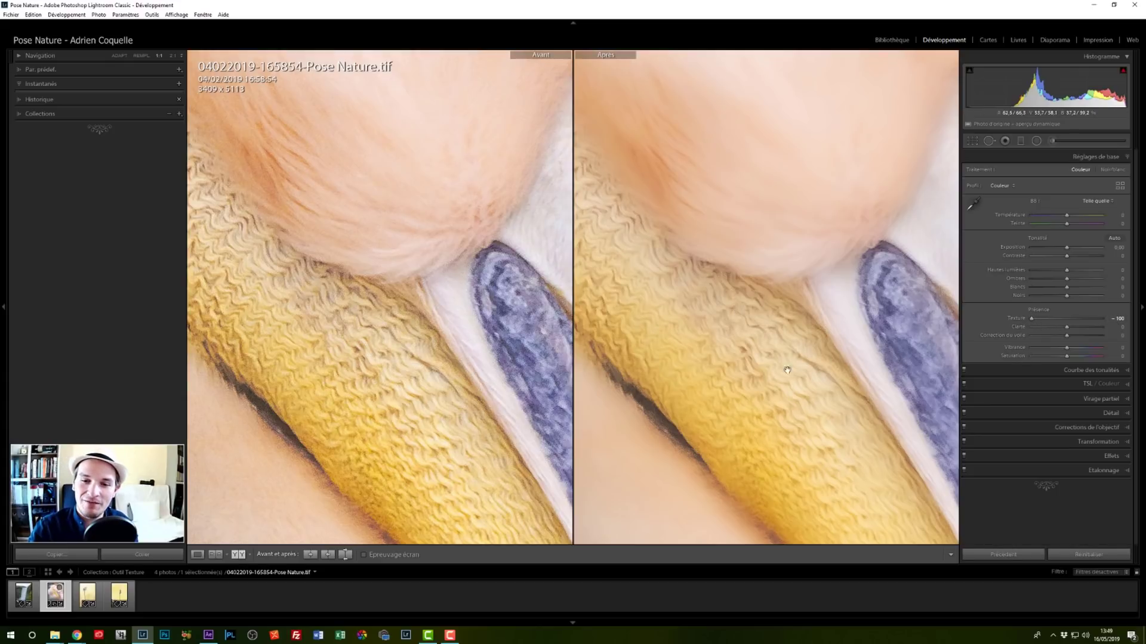
{"action": "left_click_drag", "start_coordinate": [754, 380], "coordinate": [756, 365]}
{"action": "left_click_drag", "start_coordinate": [787, 287], "coordinate": [789, 305]}
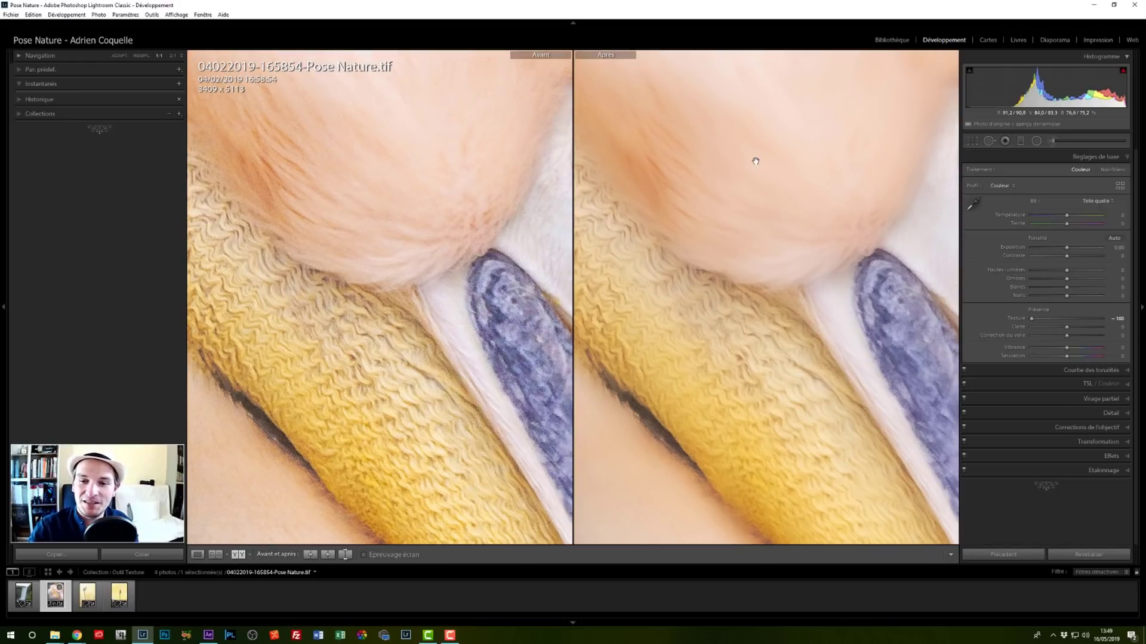
{"action": "left_click_drag", "start_coordinate": [793, 187], "coordinate": [783, 358]}
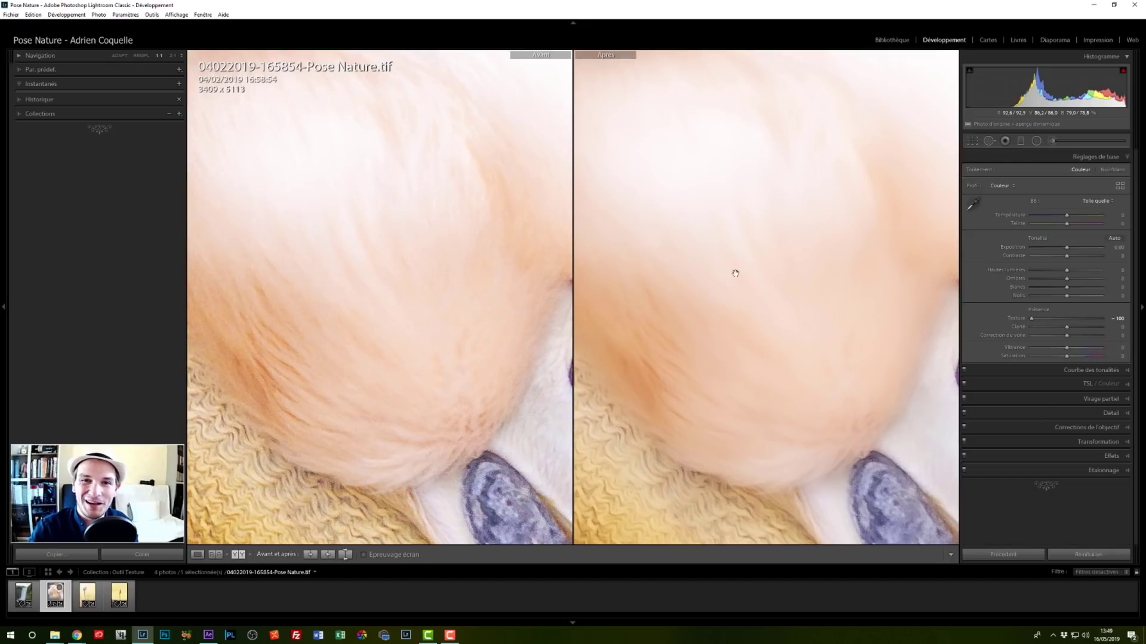
{"action": "left_click_drag", "start_coordinate": [770, 377], "coordinate": [785, 89]}
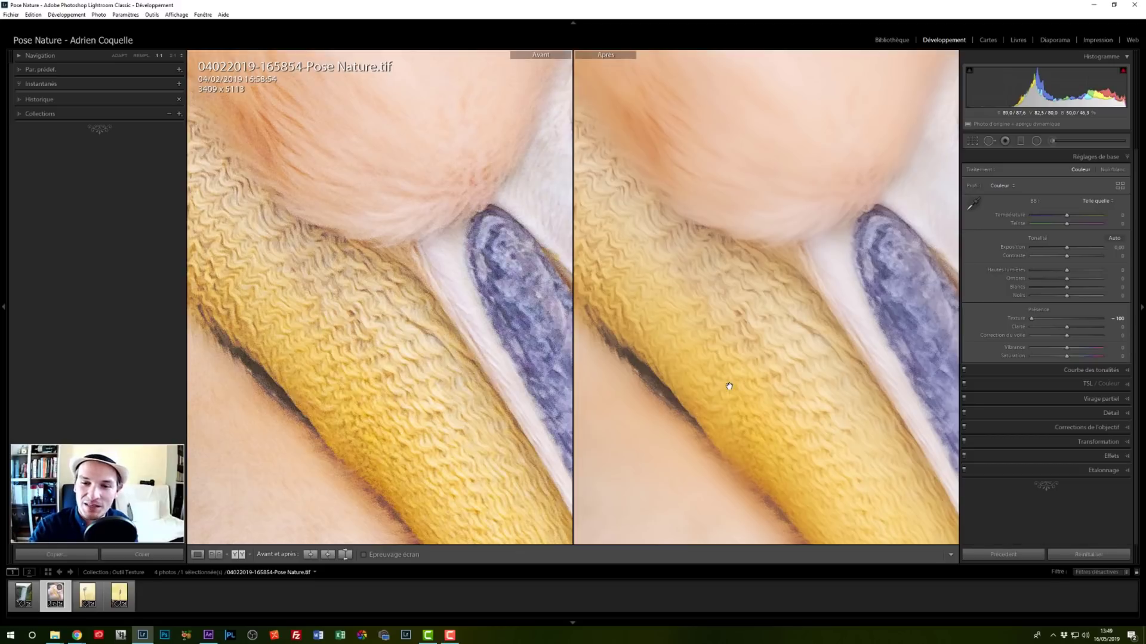
{"action": "left_click_drag", "start_coordinate": [759, 410], "coordinate": [704, 311]}
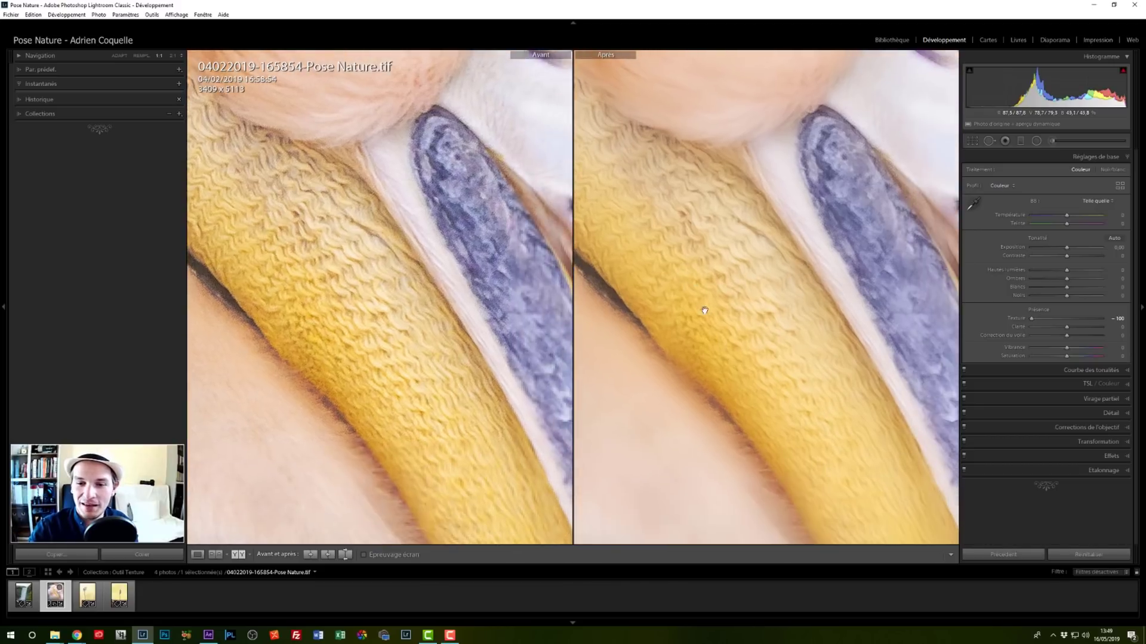
{"action": "left_click", "coordinate": [734, 364]}
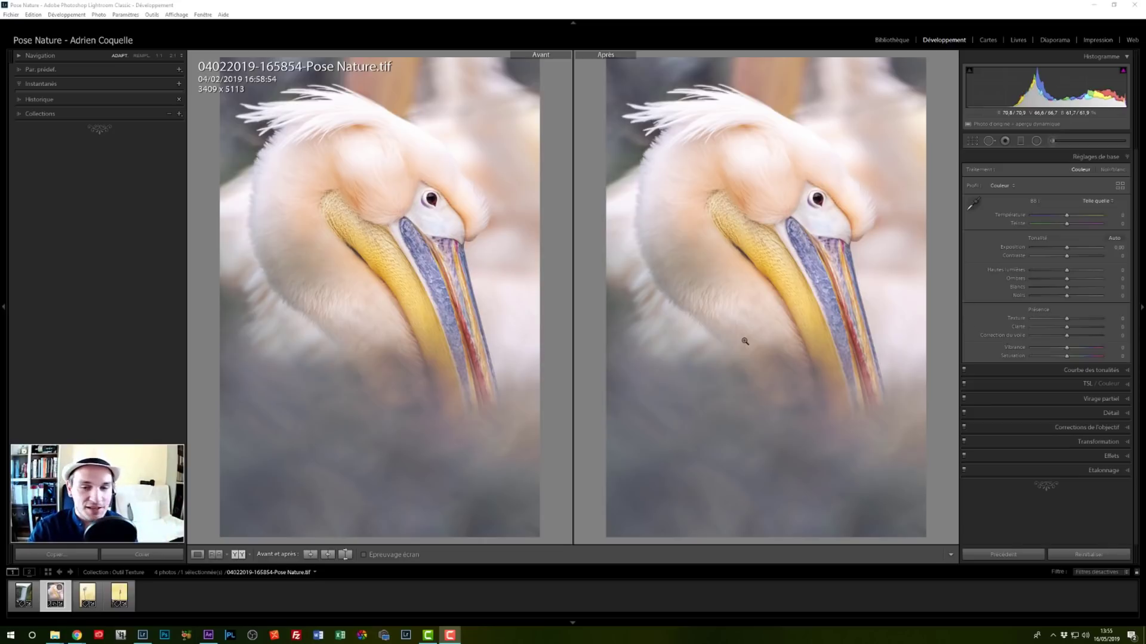
Step: Return to the single-image view, set Texture to +100 and save the settings as a snapshot named "Texture"
{"action": "key", "text": "y"}
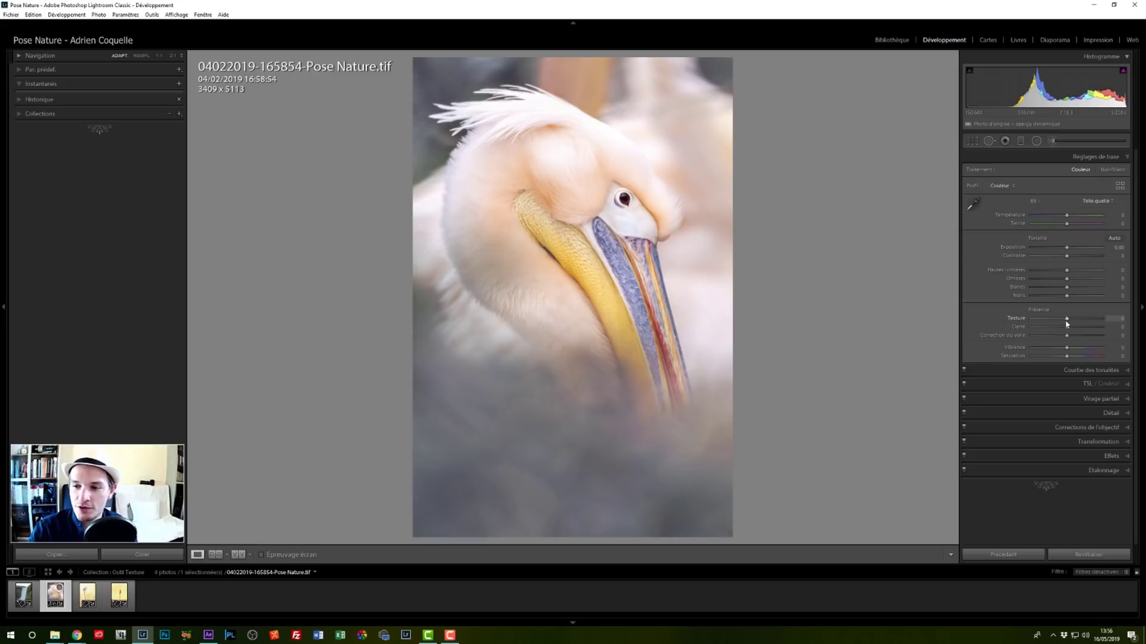
{"action": "left_click_drag", "start_coordinate": [1066, 319], "coordinate": [1101, 319]}
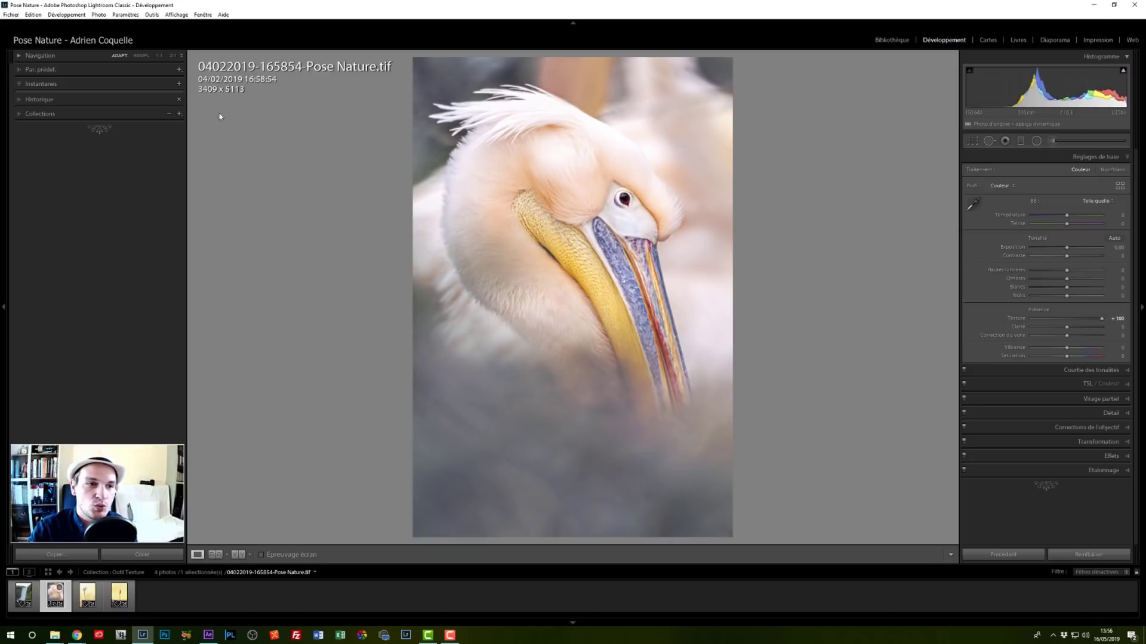
{"action": "left_click", "coordinate": [179, 83]}
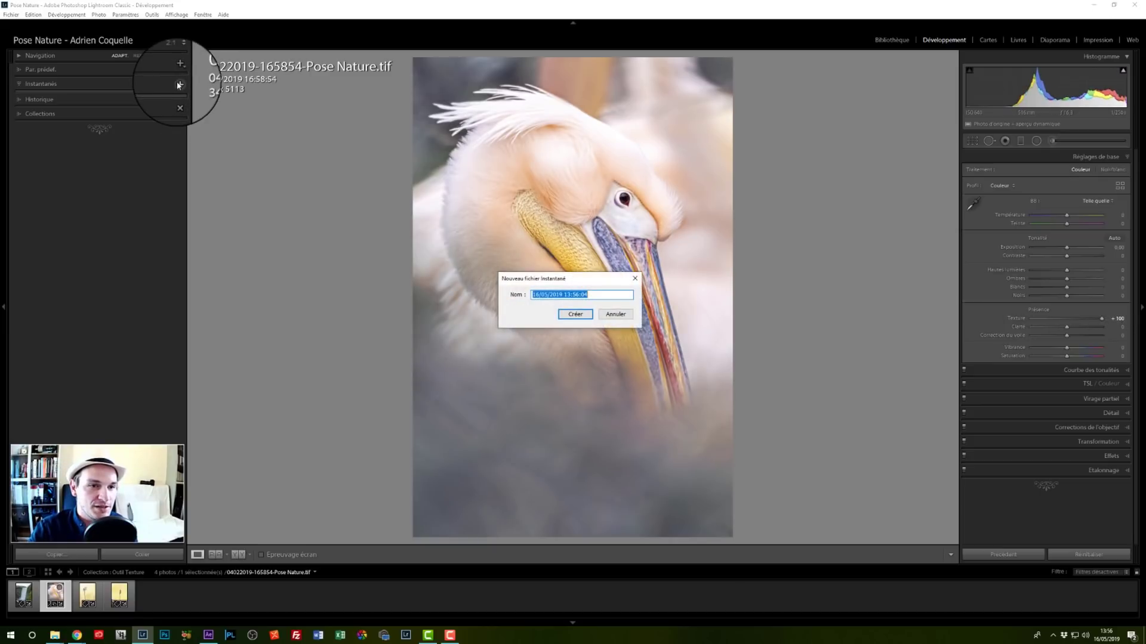
{"action": "type", "text": "T"}
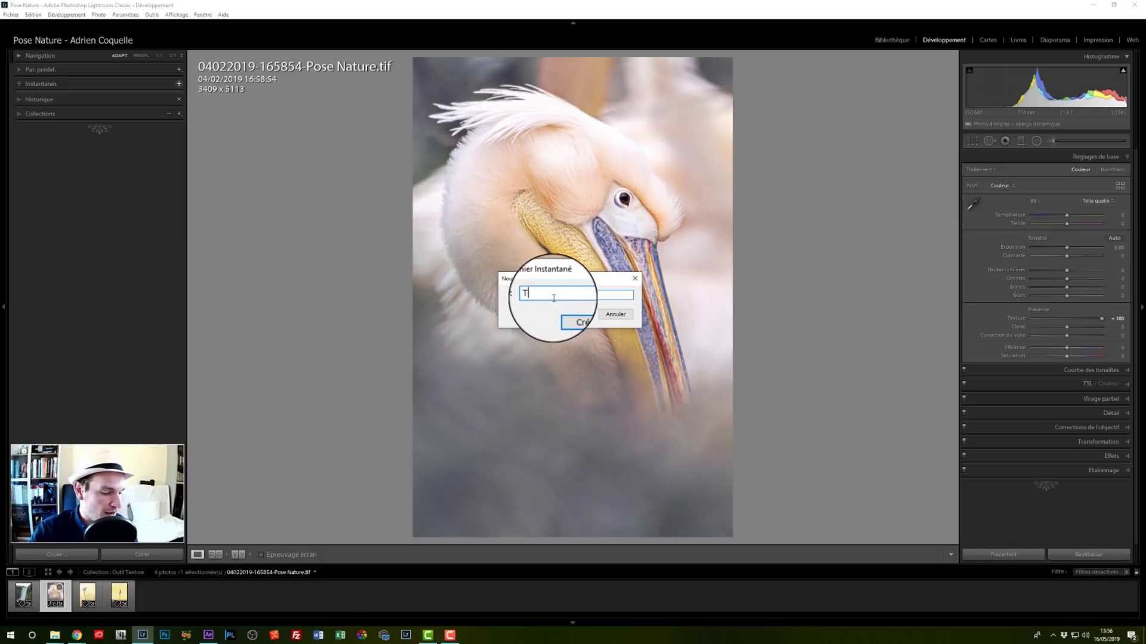
{"action": "type", "text": "extur"}
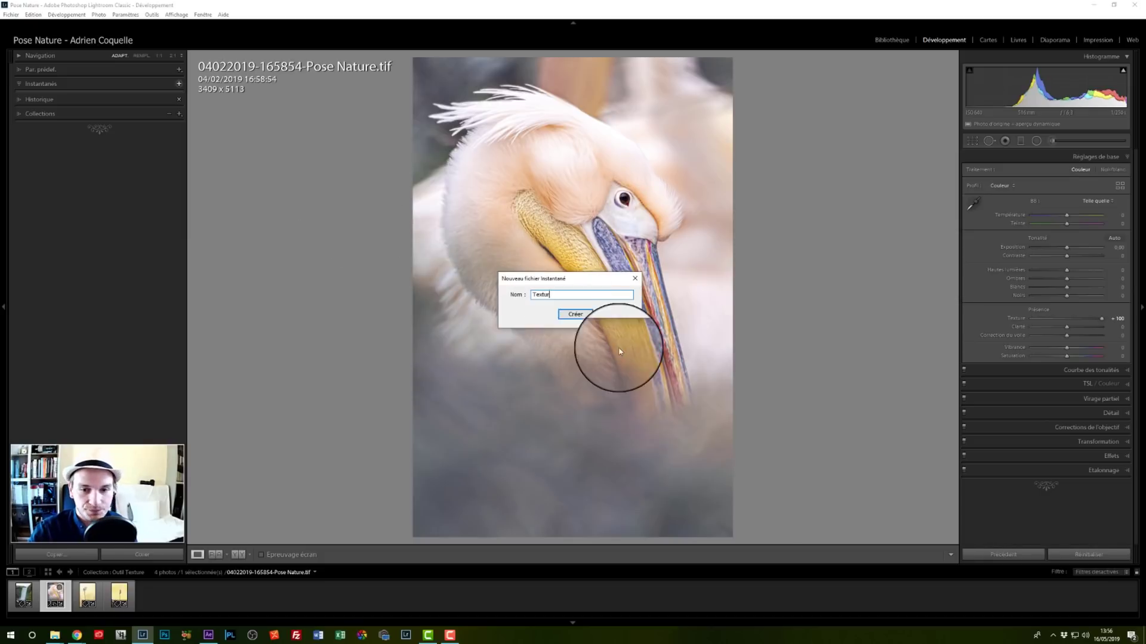
{"action": "type", "text": "e"}
{"action": "left_click", "coordinate": [576, 314]}
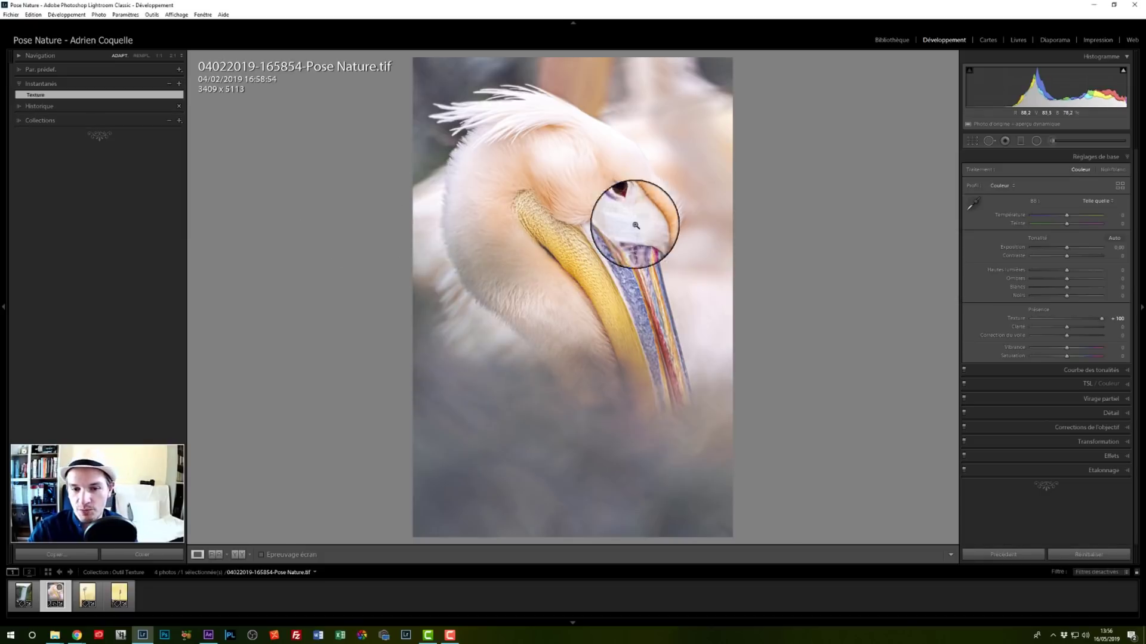
Step: Replace the Texture adjustment with Clarity (Clarté) at +100 and save it as a snapshot named "Clarté"
{"action": "double_click", "coordinate": [1014, 318]}
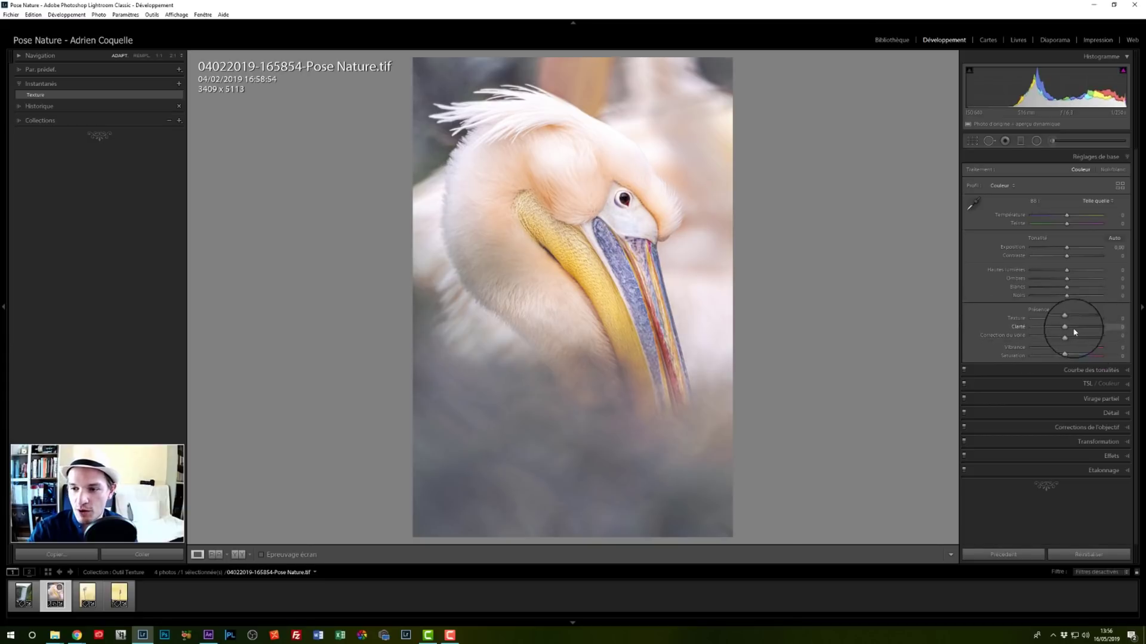
{"action": "left_click_drag", "start_coordinate": [1068, 329], "coordinate": [1103, 328]}
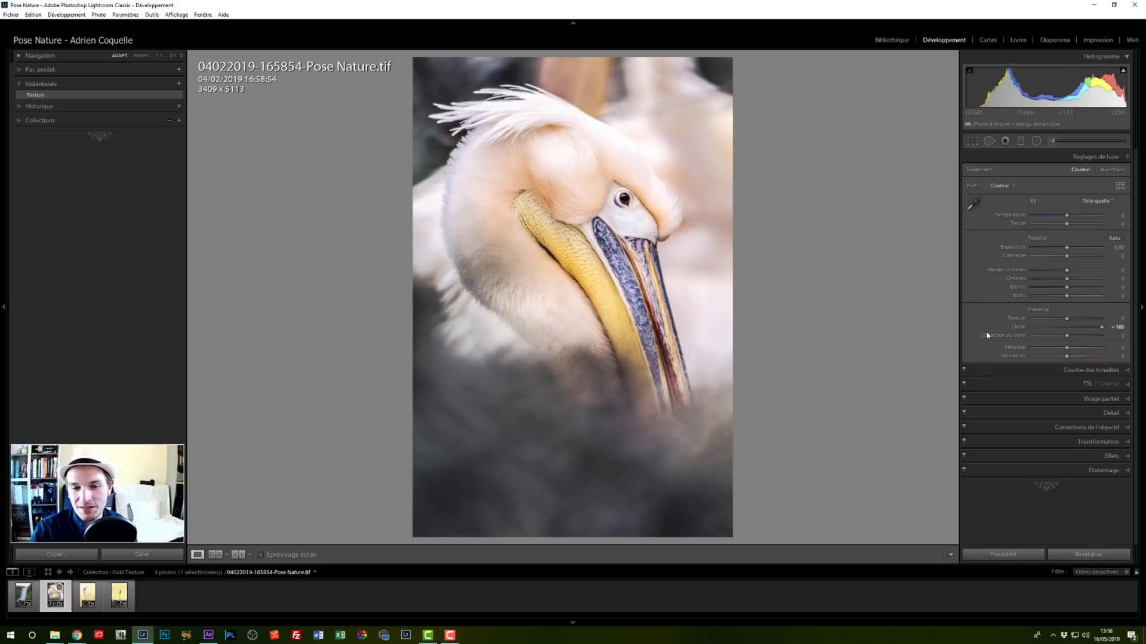
{"action": "left_click", "coordinate": [178, 83]}
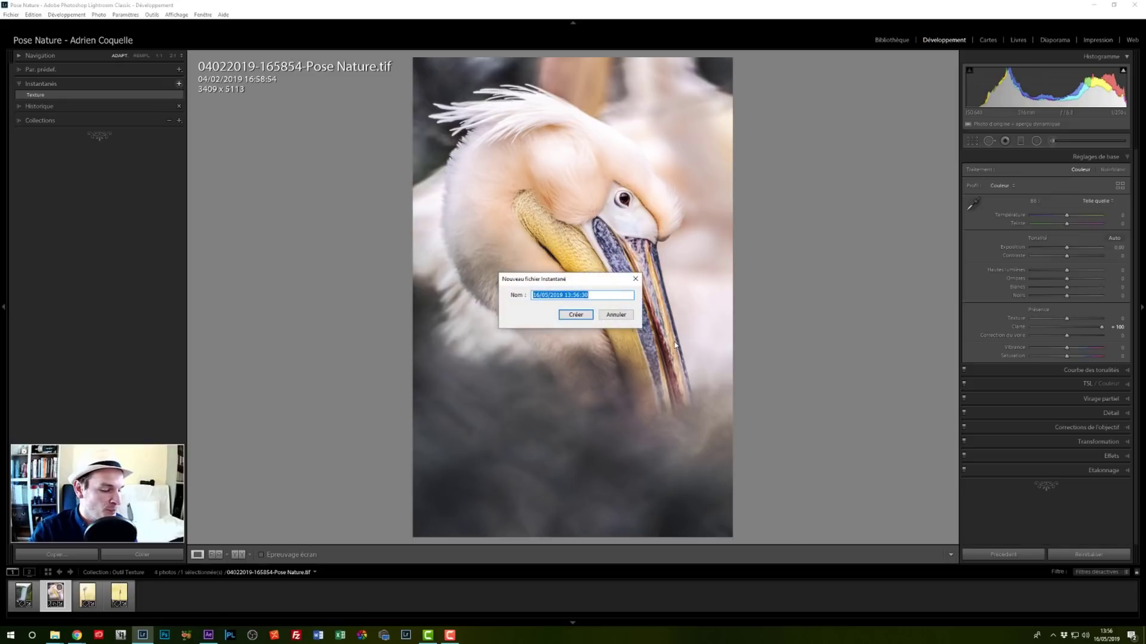
{"action": "type", "text": "N"}
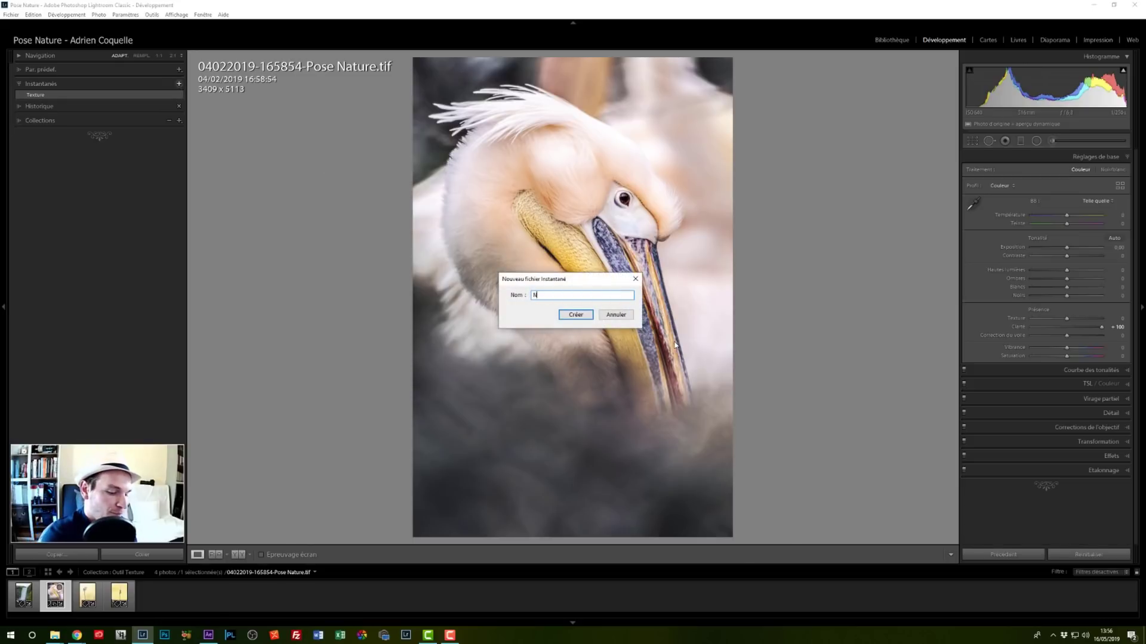
{"action": "key", "text": "BackSpace"}
{"action": "type", "text": "Claryt"}
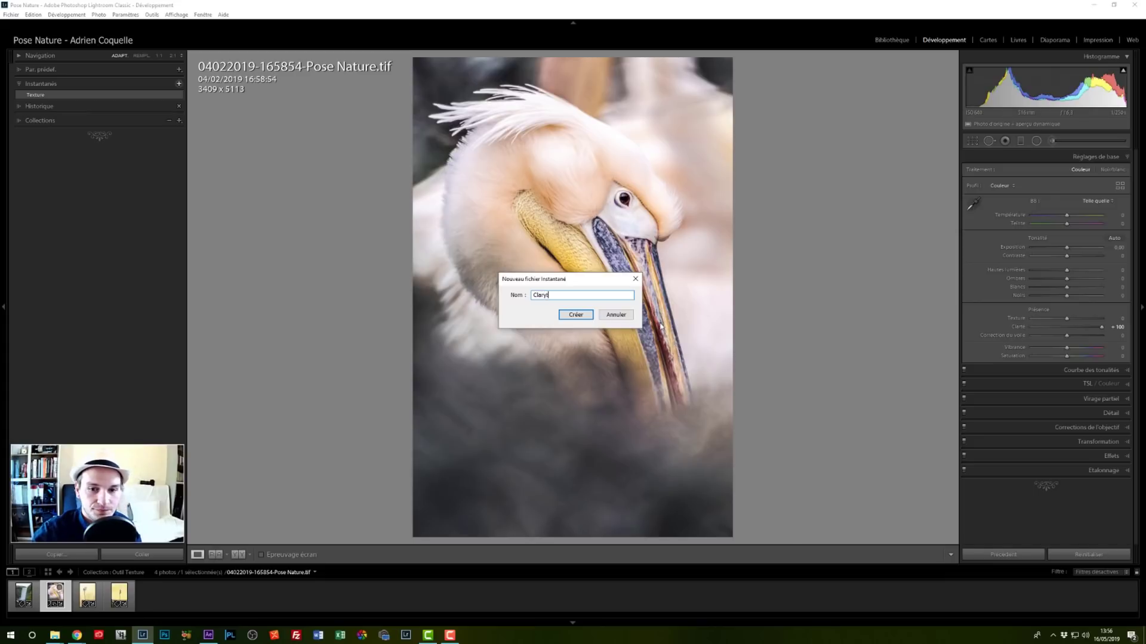
{"action": "key", "text": "BackSpace"}
{"action": "key", "text": "BackSpace"}
{"action": "type", "text": "t"}
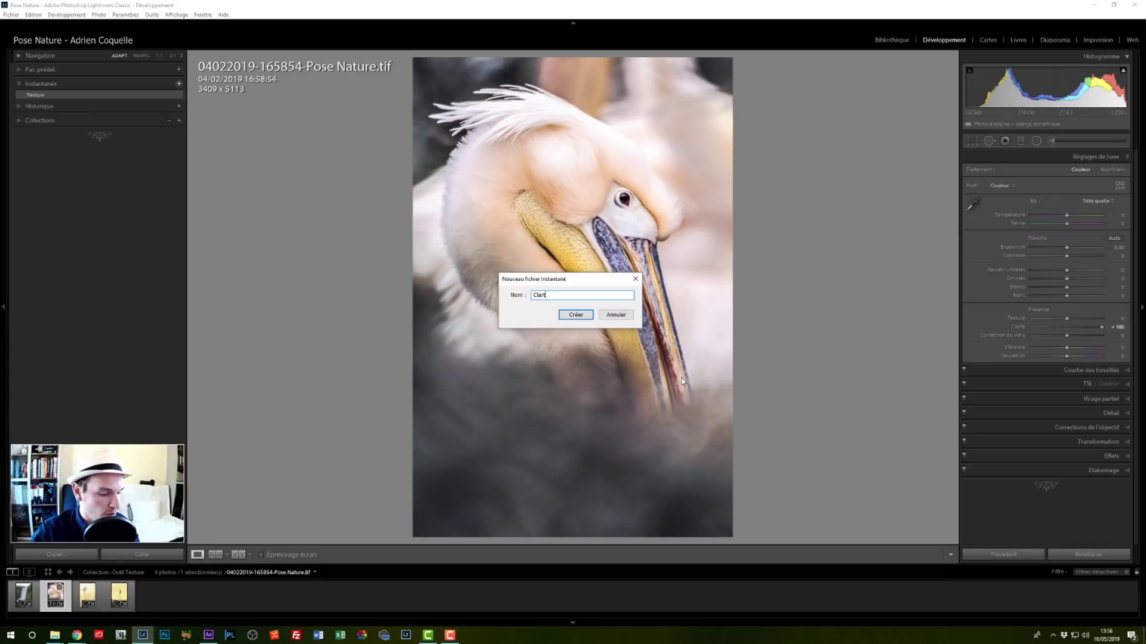
{"action": "type", "text": "é"}
{"action": "left_click", "coordinate": [583, 318]}
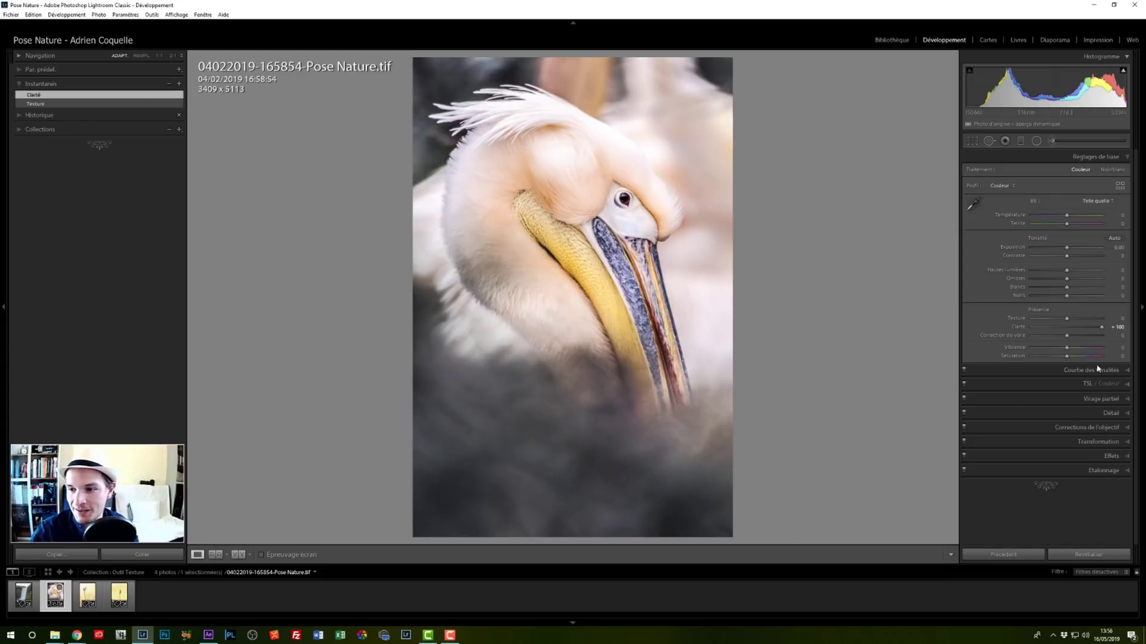
Step: Reset Clarity to 0 and set the Dehaze adjustment (Correction du voile) to +100
{"action": "double_click", "coordinate": [1018, 327]}
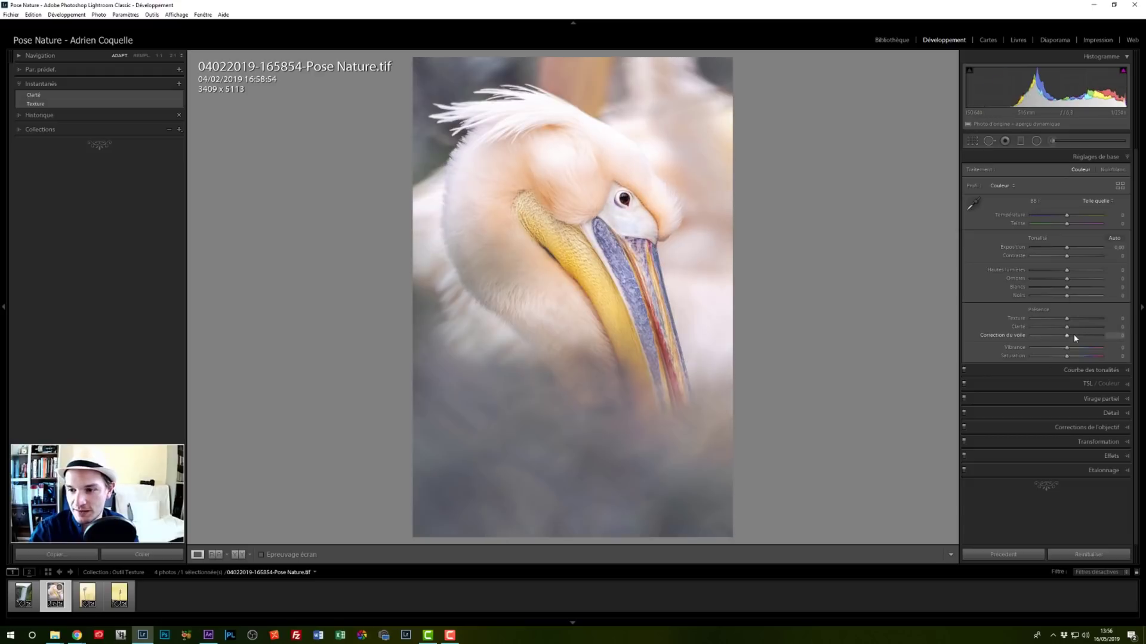
{"action": "left_click_drag", "start_coordinate": [1072, 335], "coordinate": [1108, 336]}
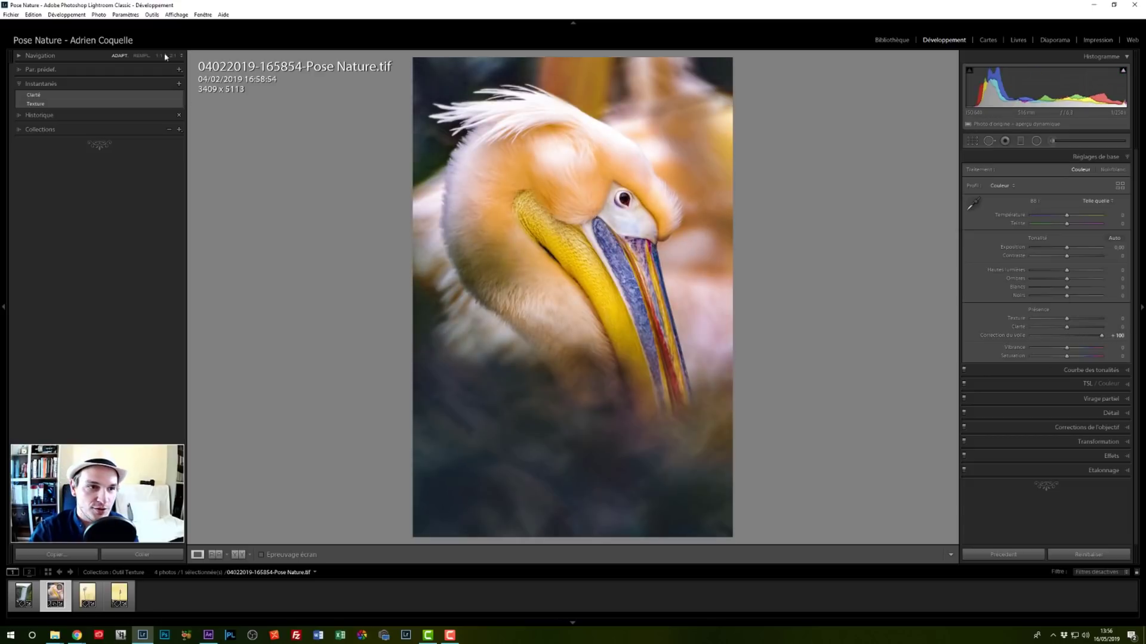
Step: Save the current settings as a snapshot named "Correction du voile", and reset the Dehaze adjustment to 0
{"action": "left_click", "coordinate": [179, 84]}
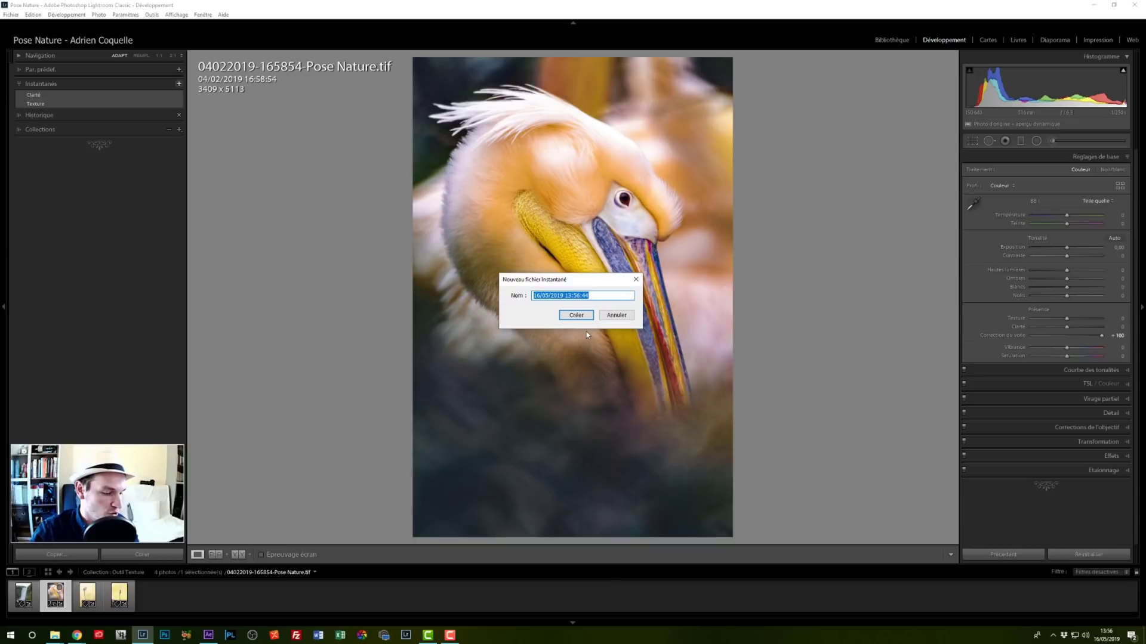
{"action": "type", "text": "Co"}
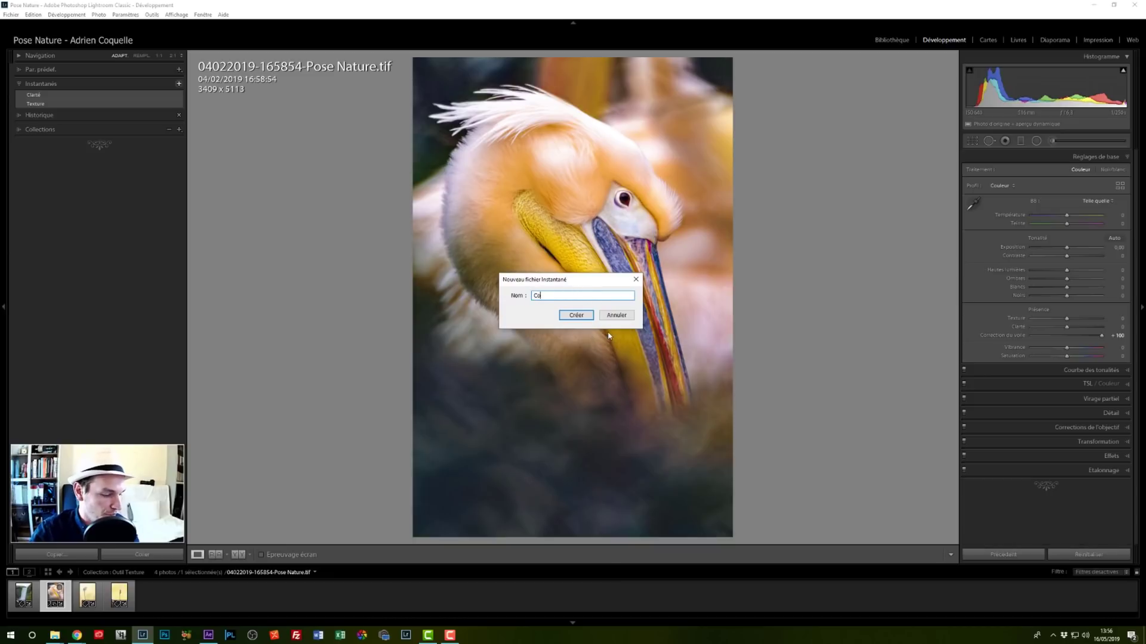
{"action": "type", "text": "rrection"}
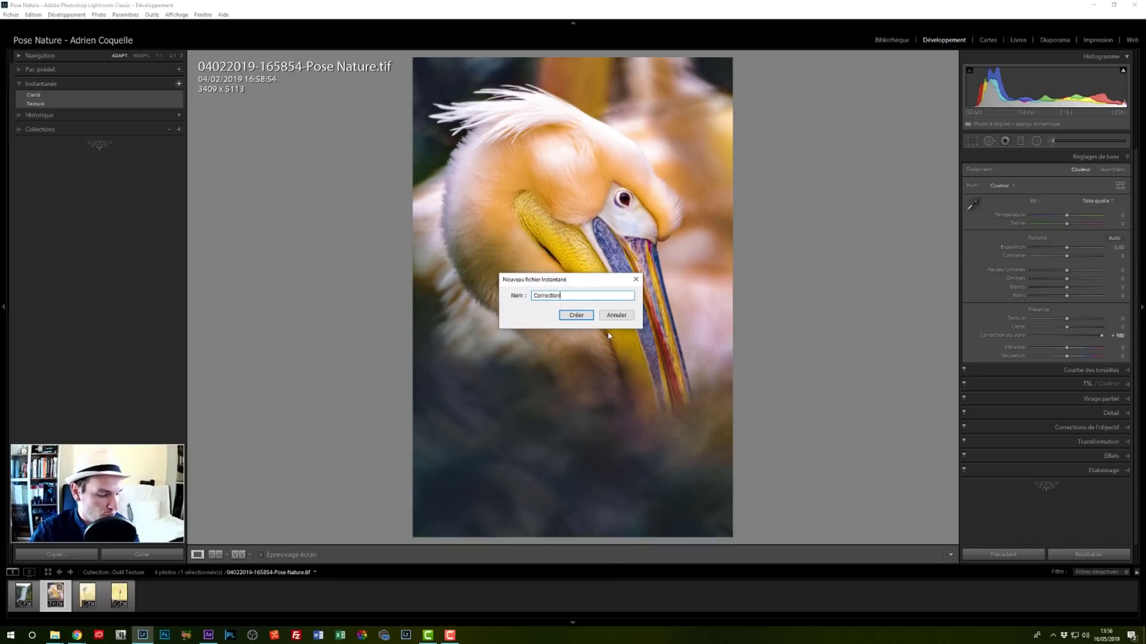
{"action": "type", "text": " du voile"}
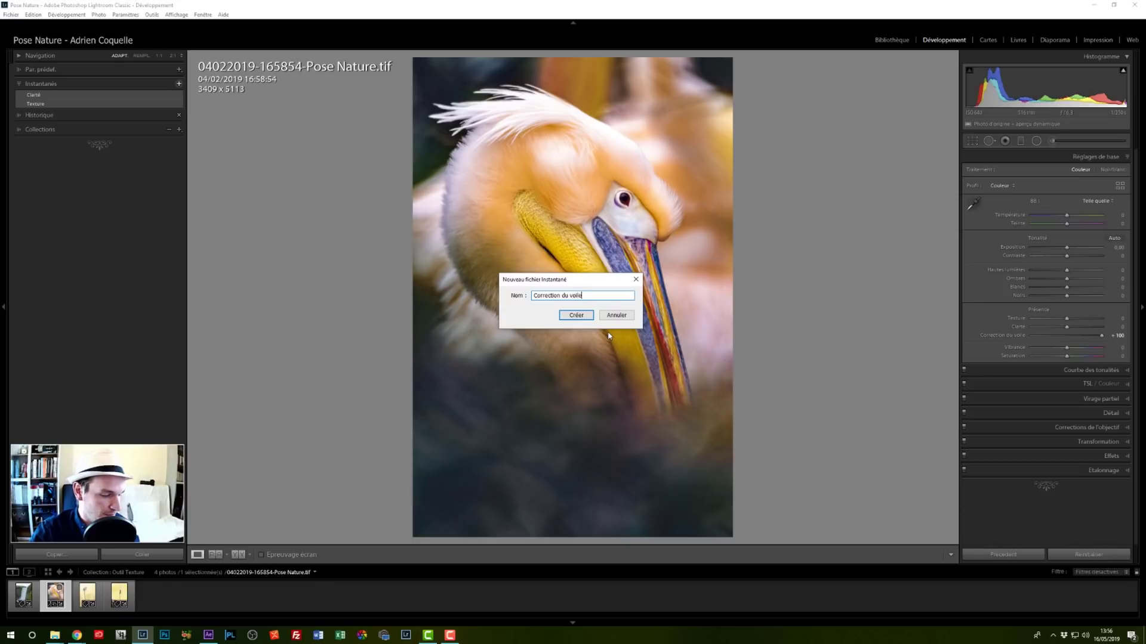
{"action": "key", "text": "Return"}
{"action": "double_click", "coordinate": [1004, 333]}
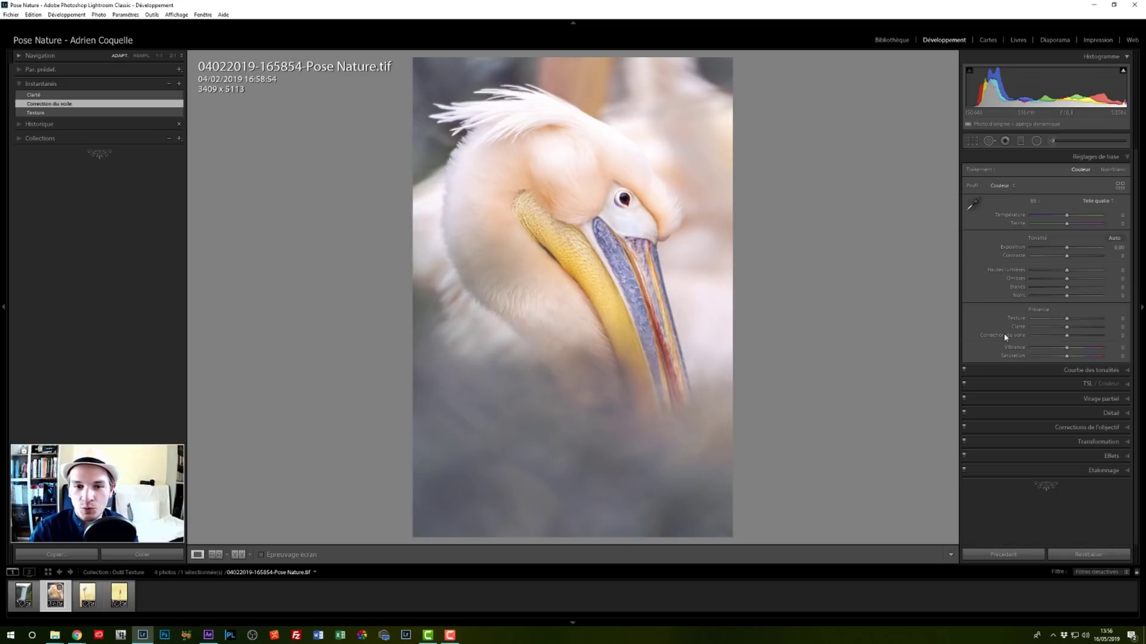
Step: Compare the "Clarté", "Correction du voile" and "Texture" snapshots, and inspect the beak at 1:1 with the Texture version
{"action": "left_click", "coordinate": [62, 95]}
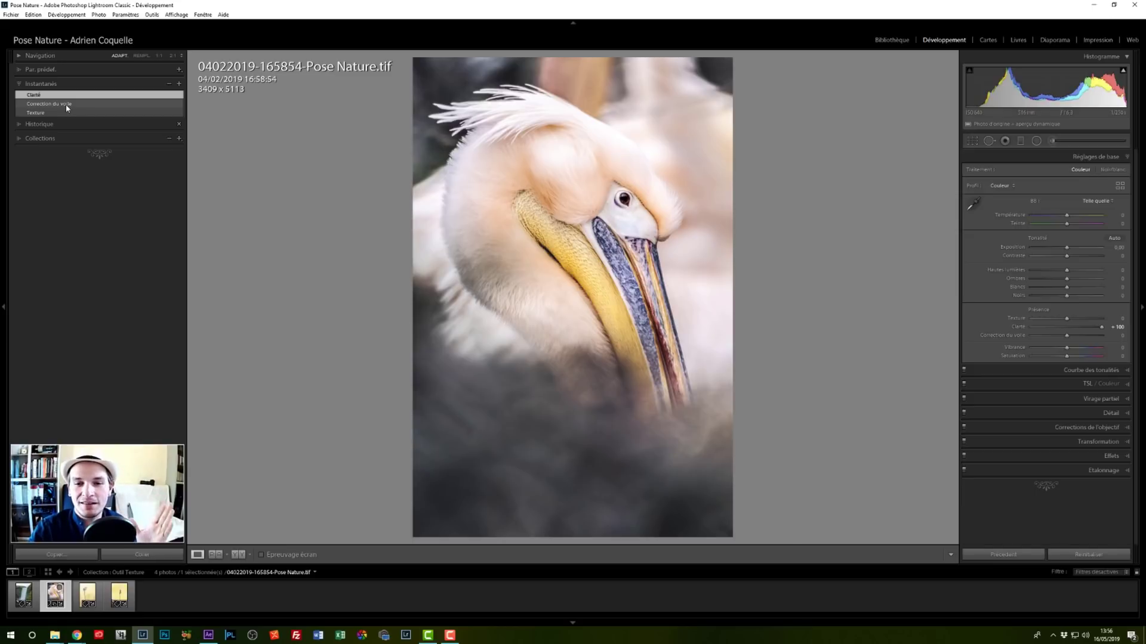
{"action": "left_click", "coordinate": [65, 103]}
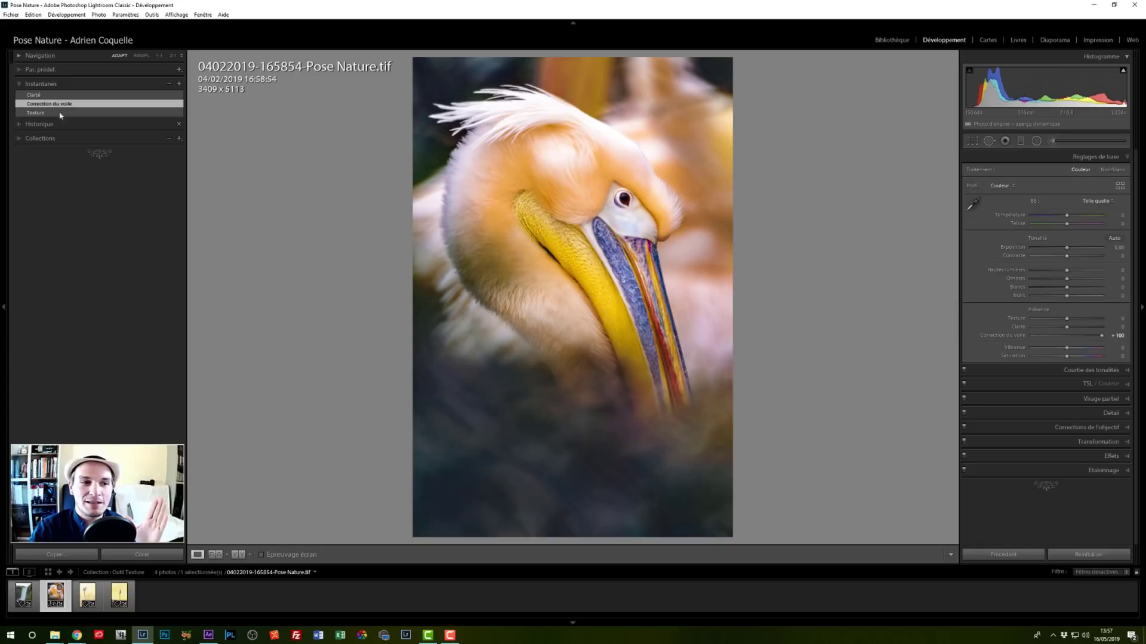
{"action": "left_click", "coordinate": [52, 114]}
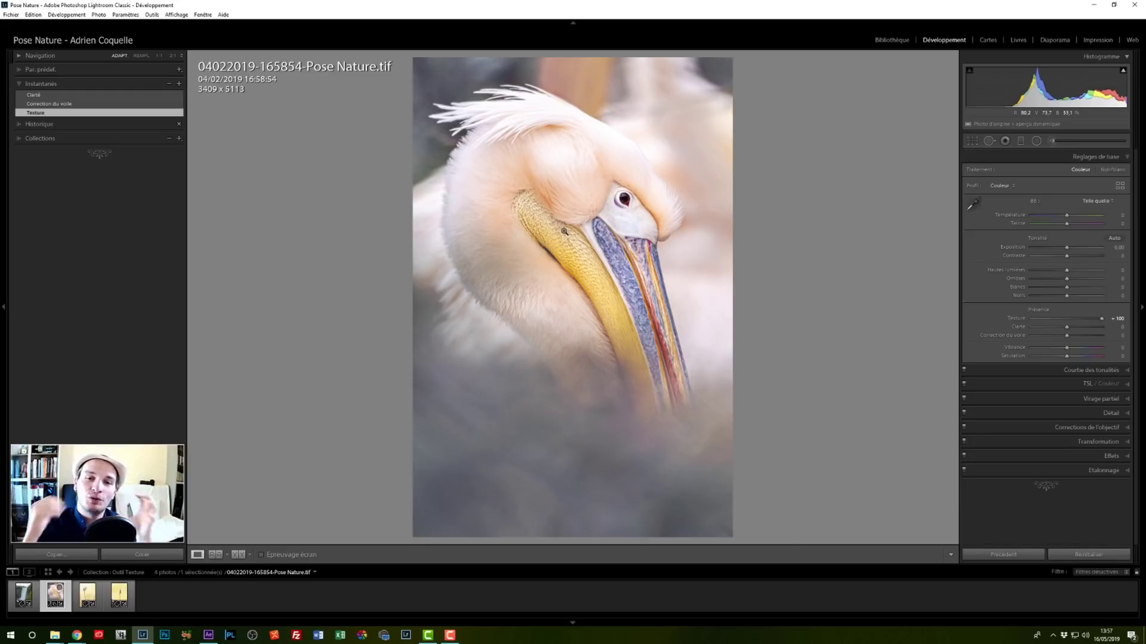
{"action": "left_click", "coordinate": [613, 253]}
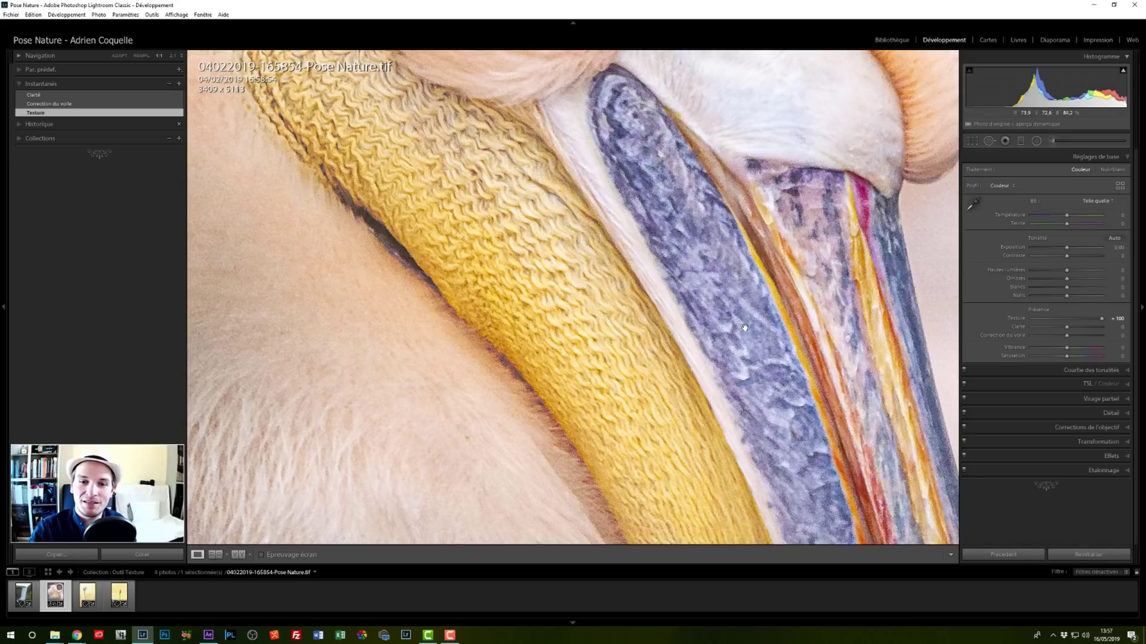
Step: Reset Texture to 0 and set the sharpening amount (Netteté, Gain) to 116
{"action": "left_click", "coordinate": [1111, 413]}
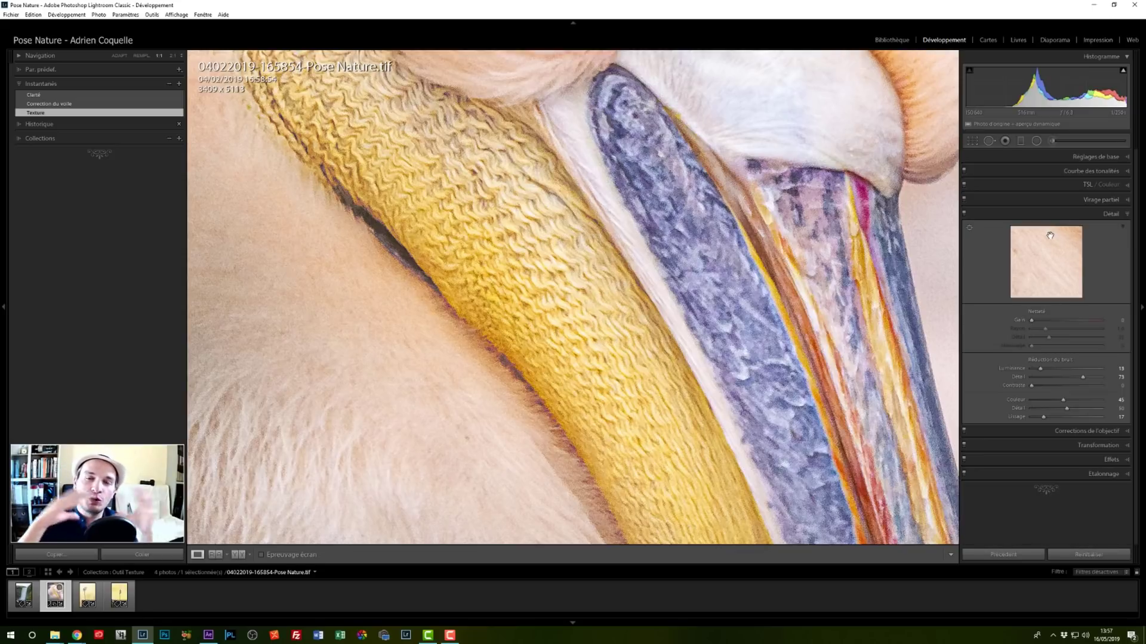
{"action": "left_click", "coordinate": [1127, 158]}
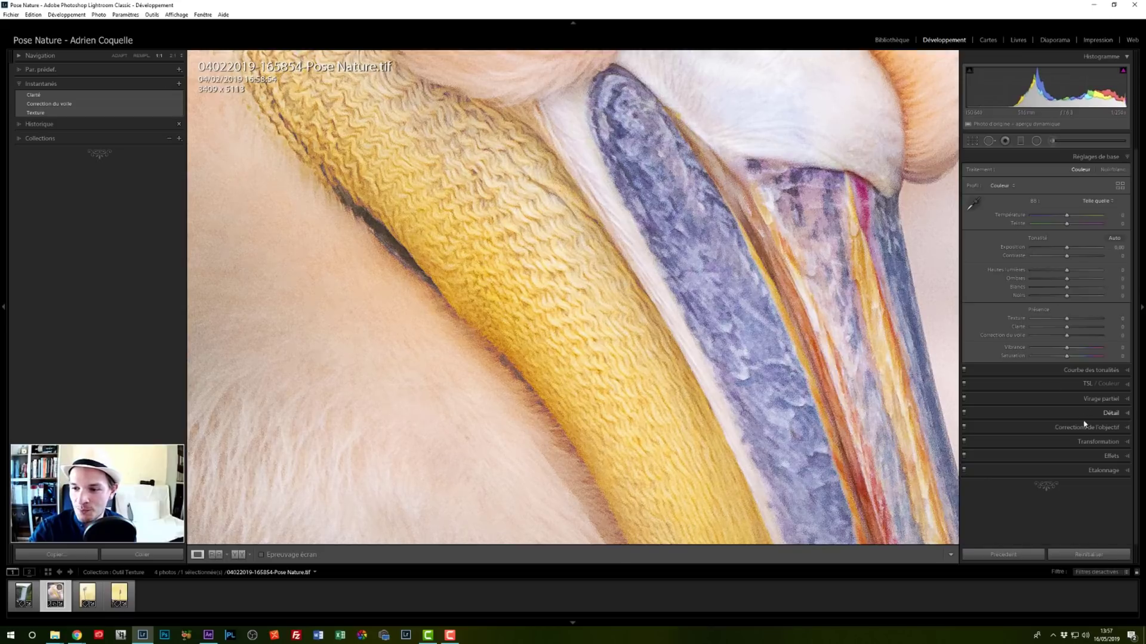
{"action": "left_click", "coordinate": [1127, 415]}
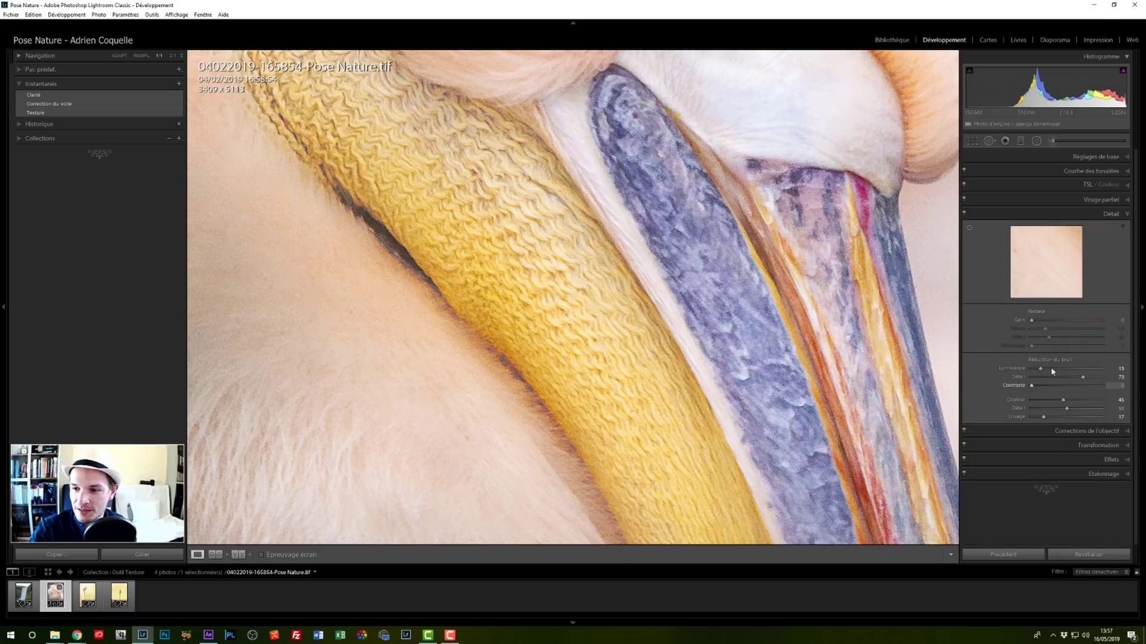
{"action": "left_click_drag", "start_coordinate": [1036, 322], "coordinate": [1080, 326]}
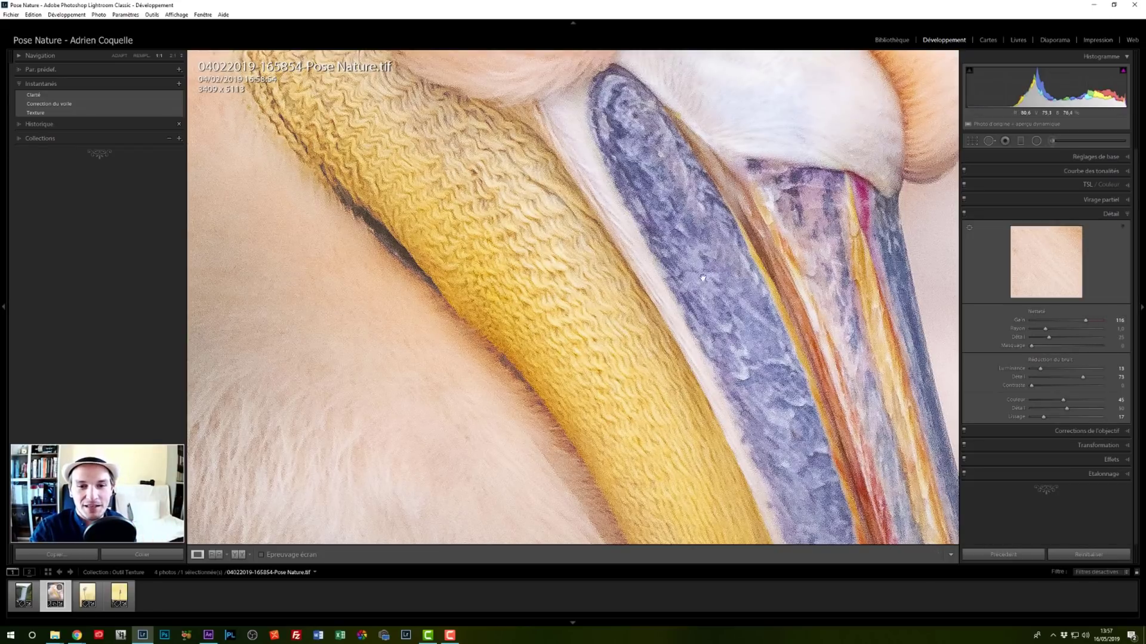
Step: Refine the sharpening around the beak with Rayon 1.7, Détail 36 and Masquage 54
{"action": "left_click_drag", "start_coordinate": [555, 290], "coordinate": [548, 309]}
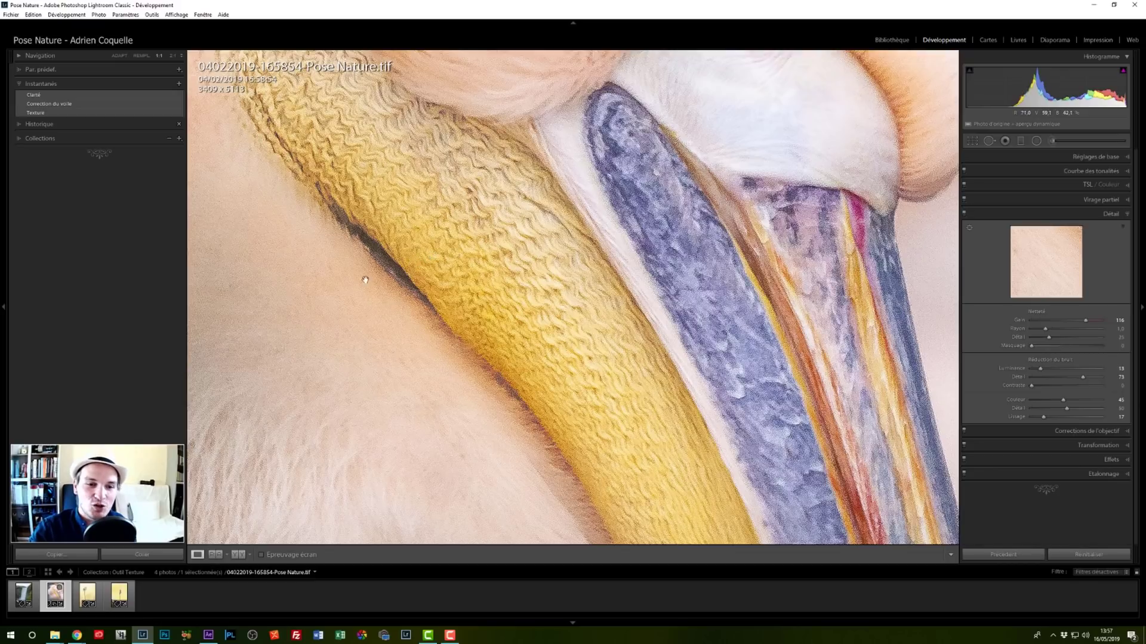
{"action": "left_click_drag", "start_coordinate": [384, 307], "coordinate": [406, 301]}
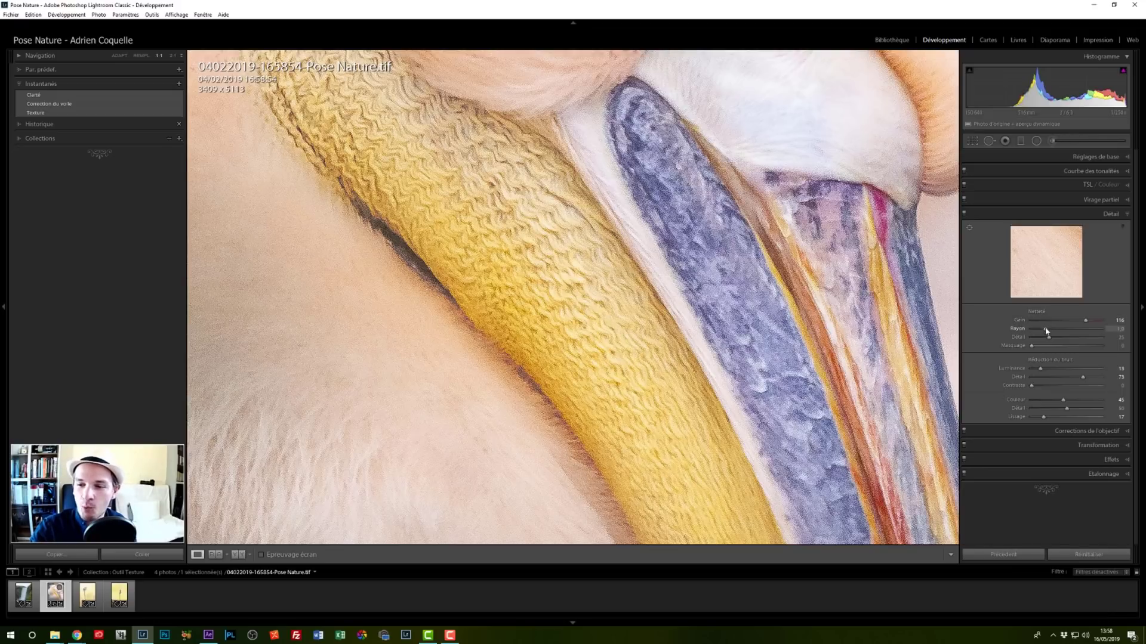
{"action": "left_click_drag", "start_coordinate": [1046, 329], "coordinate": [1067, 332]}
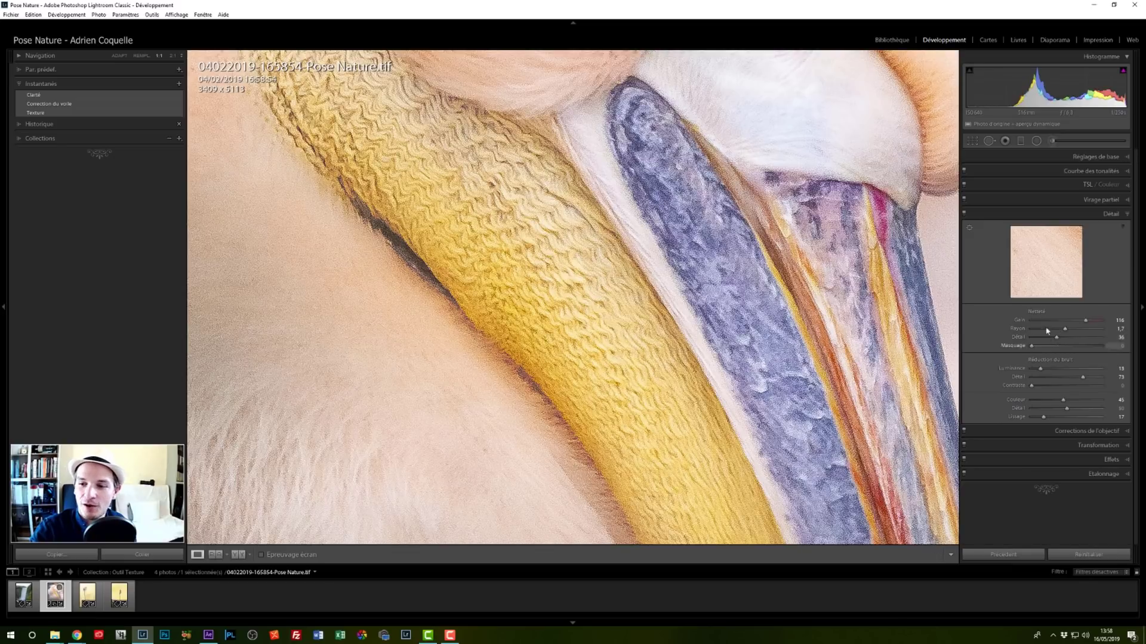
{"action": "left_click_drag", "start_coordinate": [1031, 347], "coordinate": [1069, 347]}
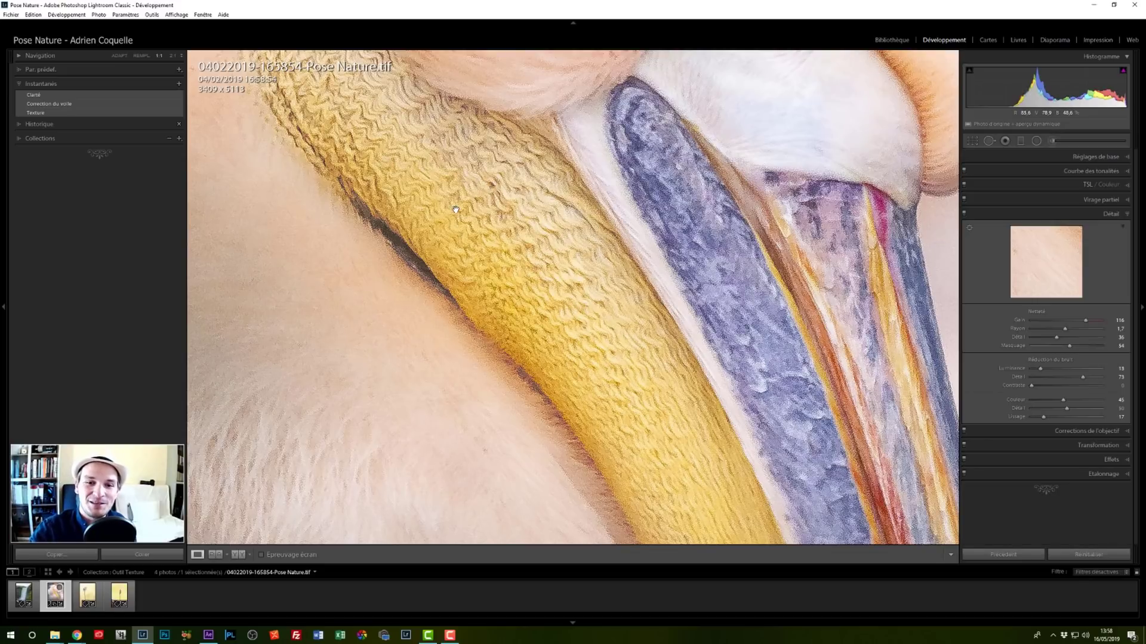
Step: Check the sharpened beak at 2:1 and save the current settings as a snapshot named "Netteté"
{"action": "left_click", "coordinate": [172, 56]}
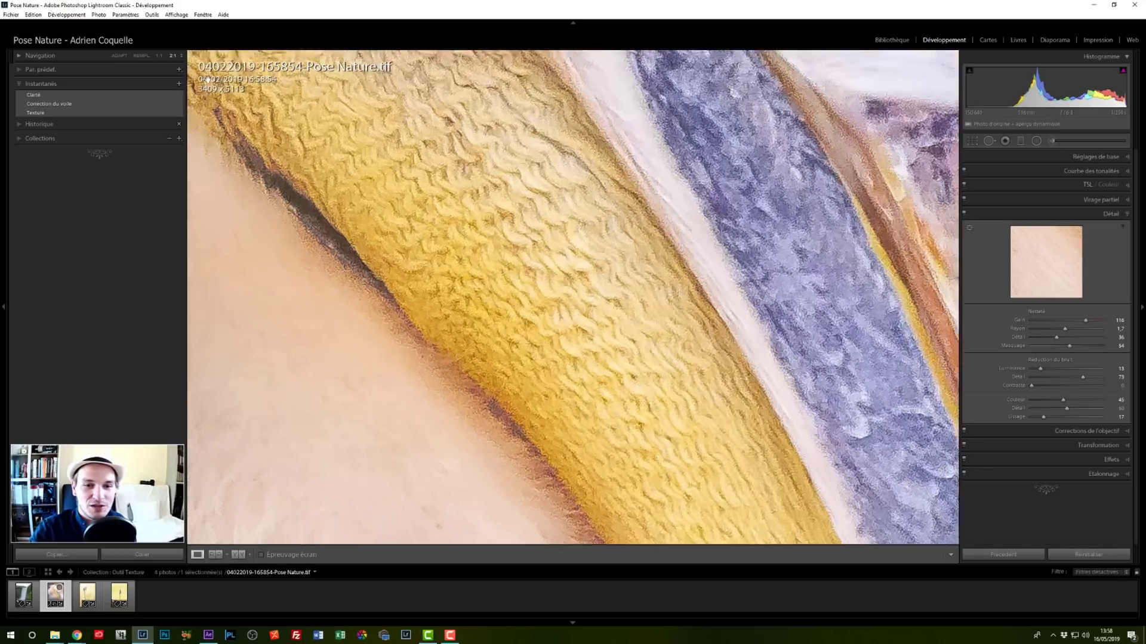
{"action": "left_click_drag", "start_coordinate": [441, 265], "coordinate": [601, 255]}
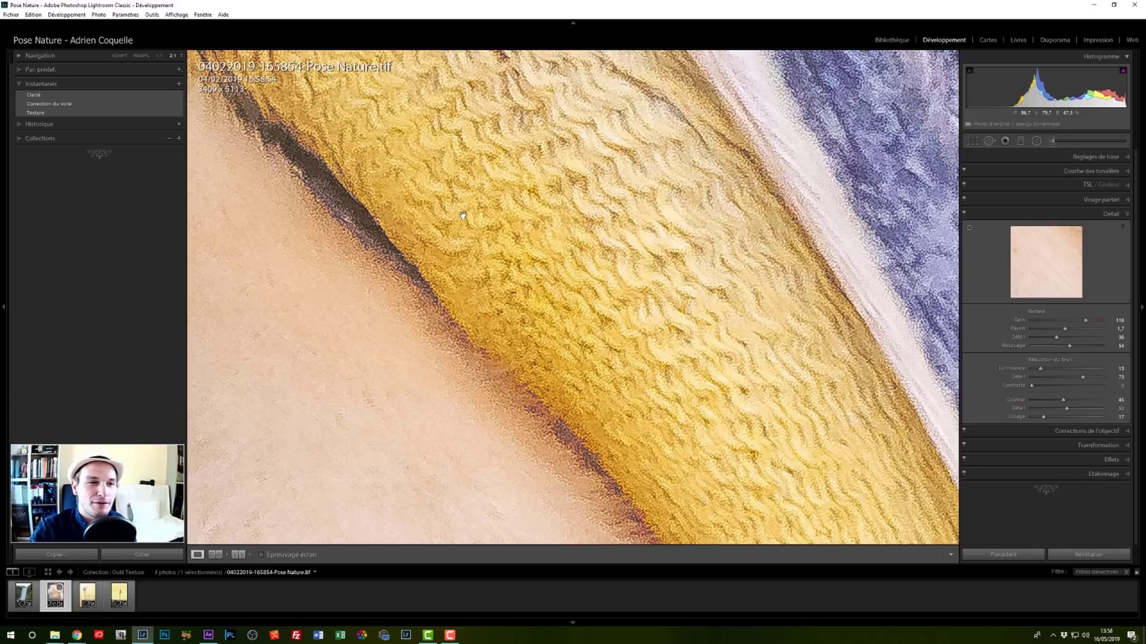
{"action": "left_click", "coordinate": [179, 84]}
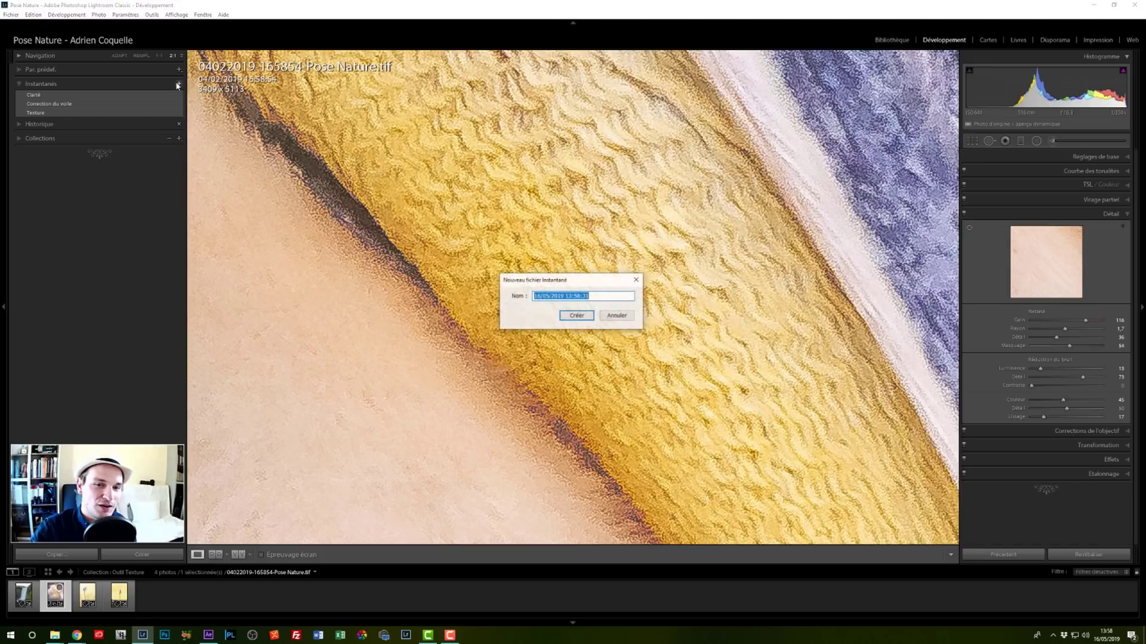
{"action": "type", "text": "Net"}
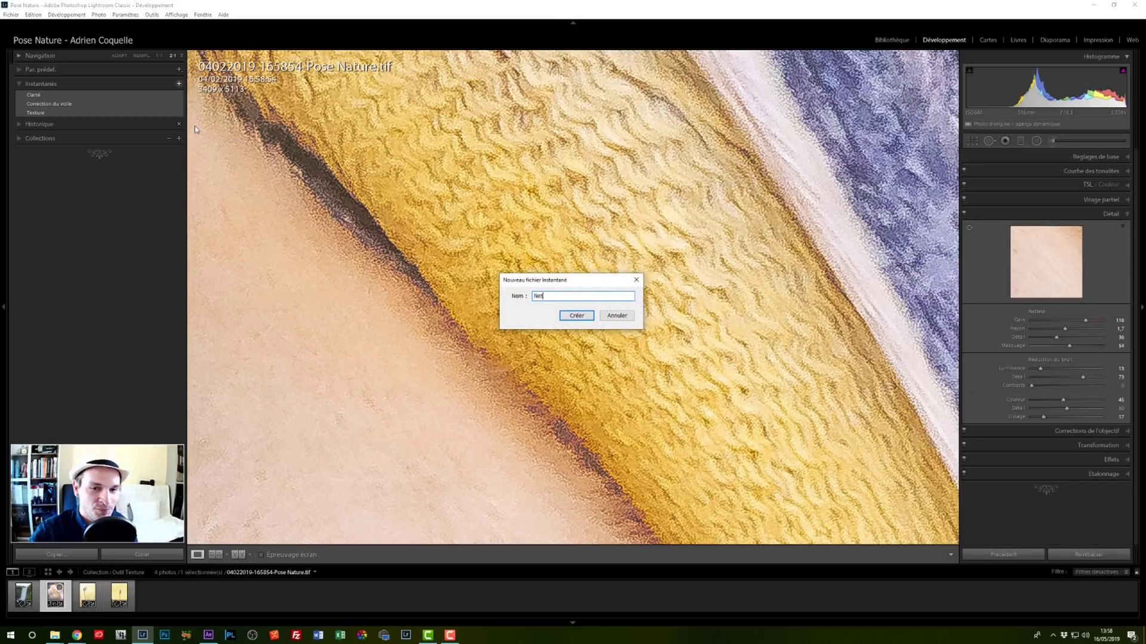
{"action": "type", "text": "teté"}
{"action": "left_click", "coordinate": [576, 315]}
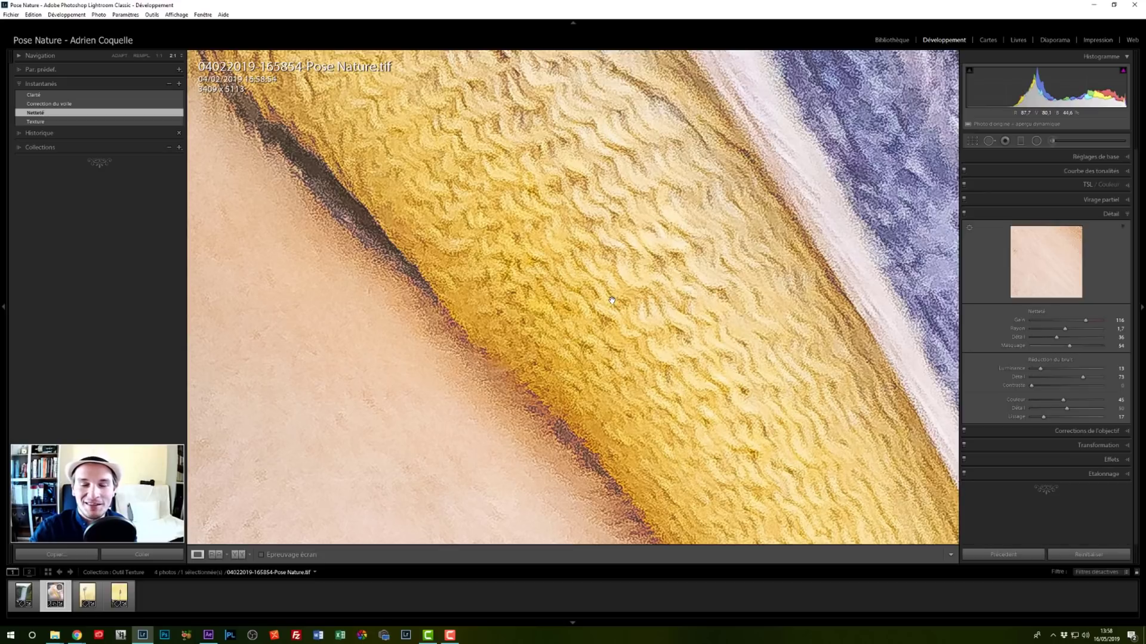
Step: Alternate between the "Texture" and "Netteté" snapshots at 2:1 to compare beak and plumage detail, and return to the full photo
{"action": "left_click", "coordinate": [43, 122]}
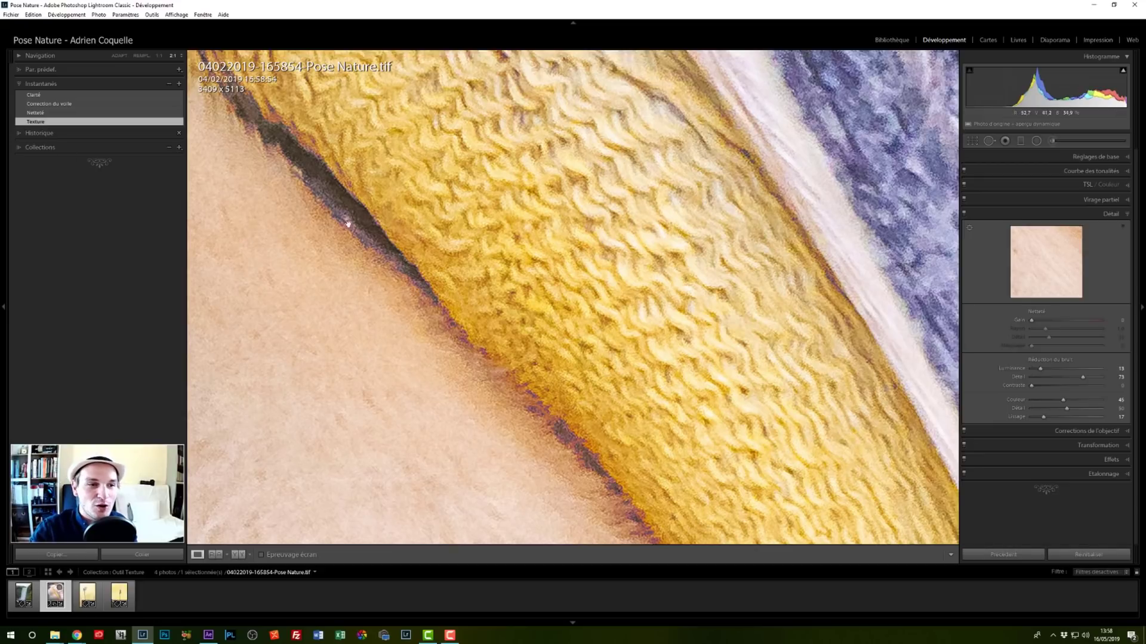
{"action": "left_click", "coordinate": [117, 113]}
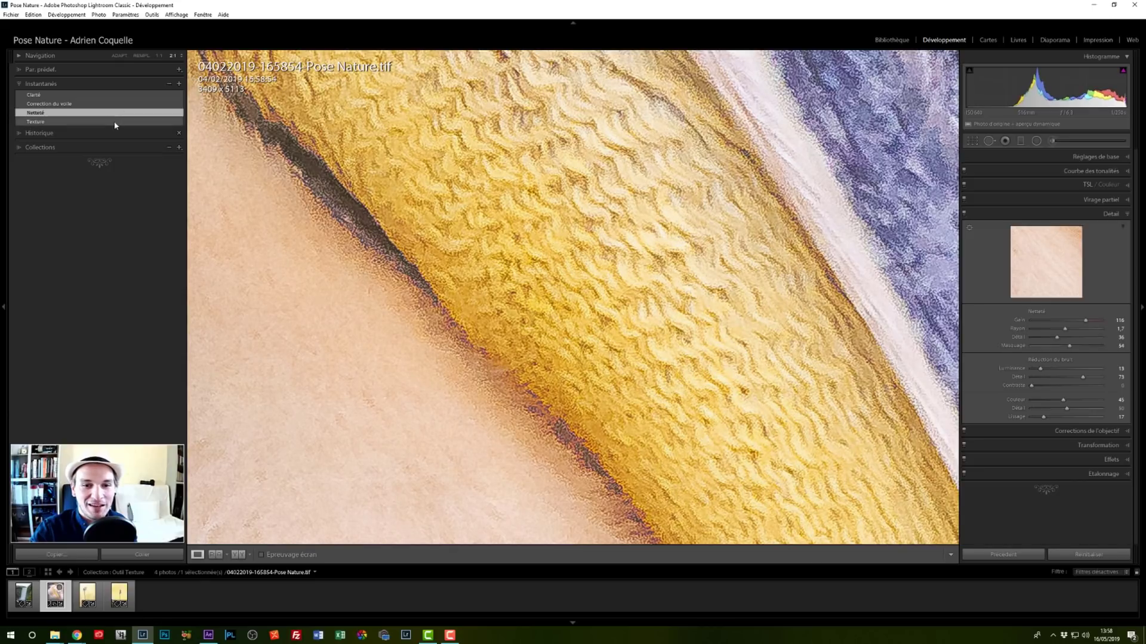
{"action": "left_click", "coordinate": [115, 122]}
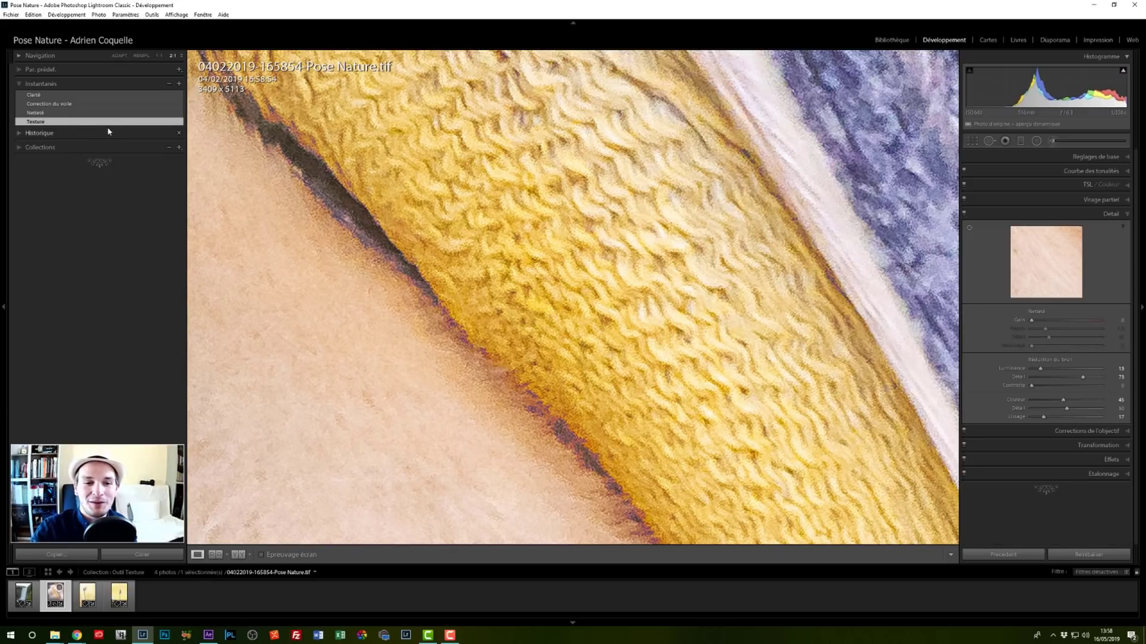
{"action": "left_click_drag", "start_coordinate": [326, 194], "coordinate": [383, 174]}
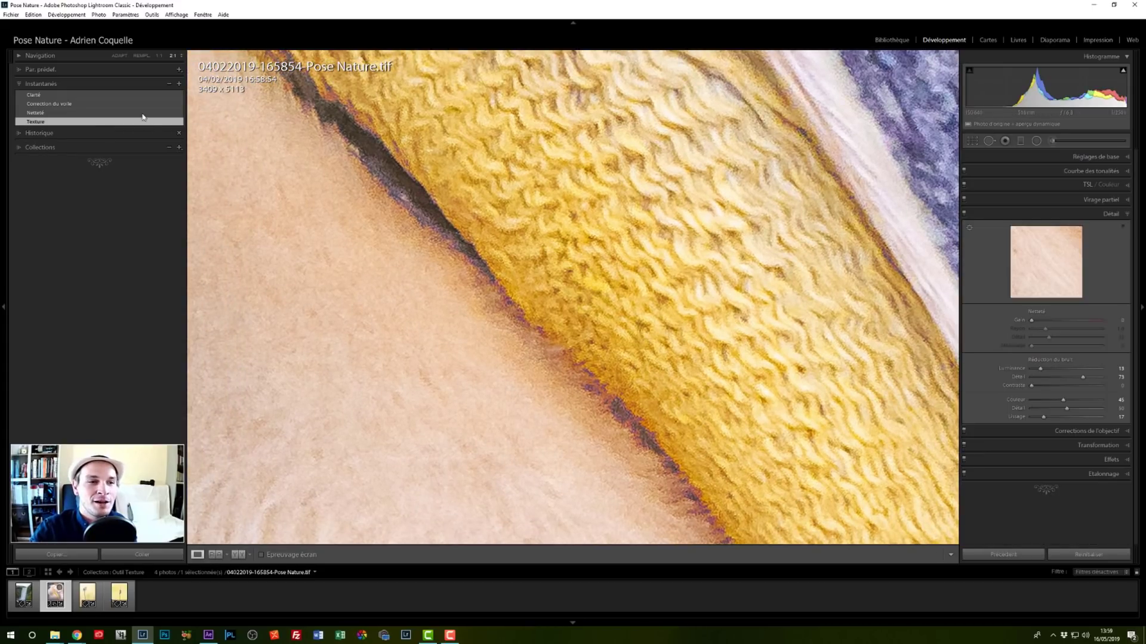
{"action": "left_click", "coordinate": [113, 112]}
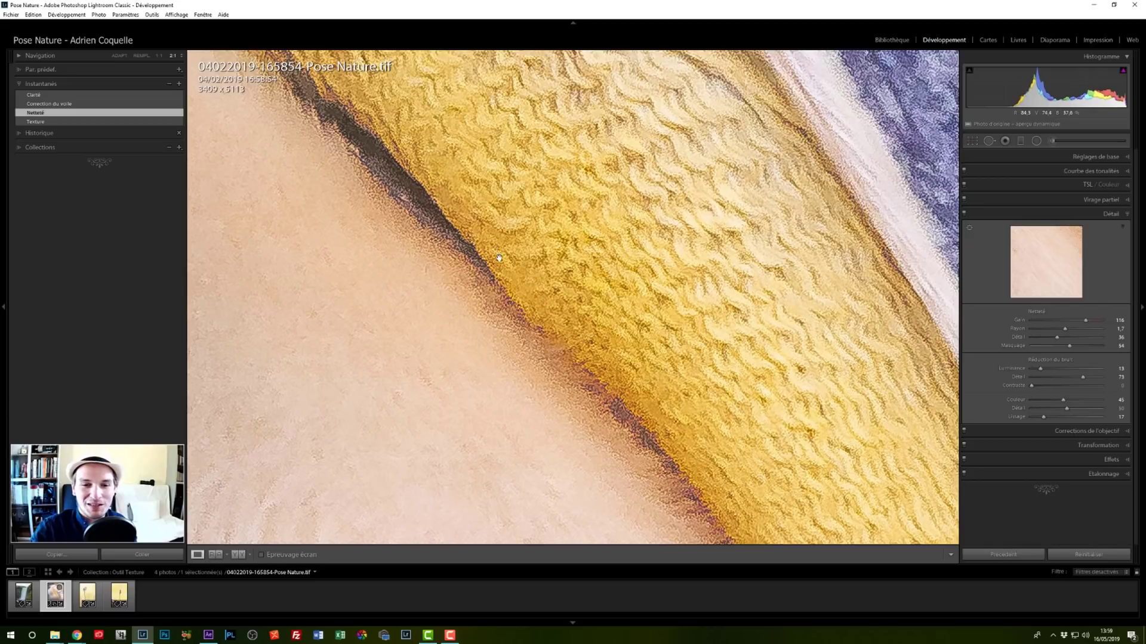
{"action": "left_click_drag", "start_coordinate": [499, 258], "coordinate": [526, 251]}
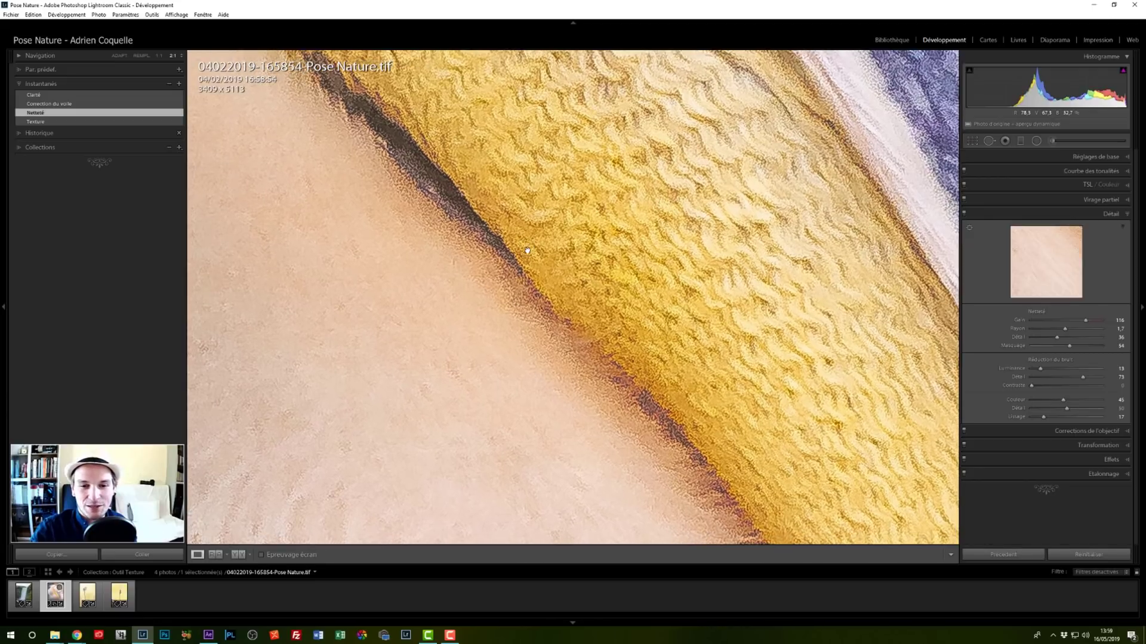
{"action": "left_click", "coordinate": [72, 122]}
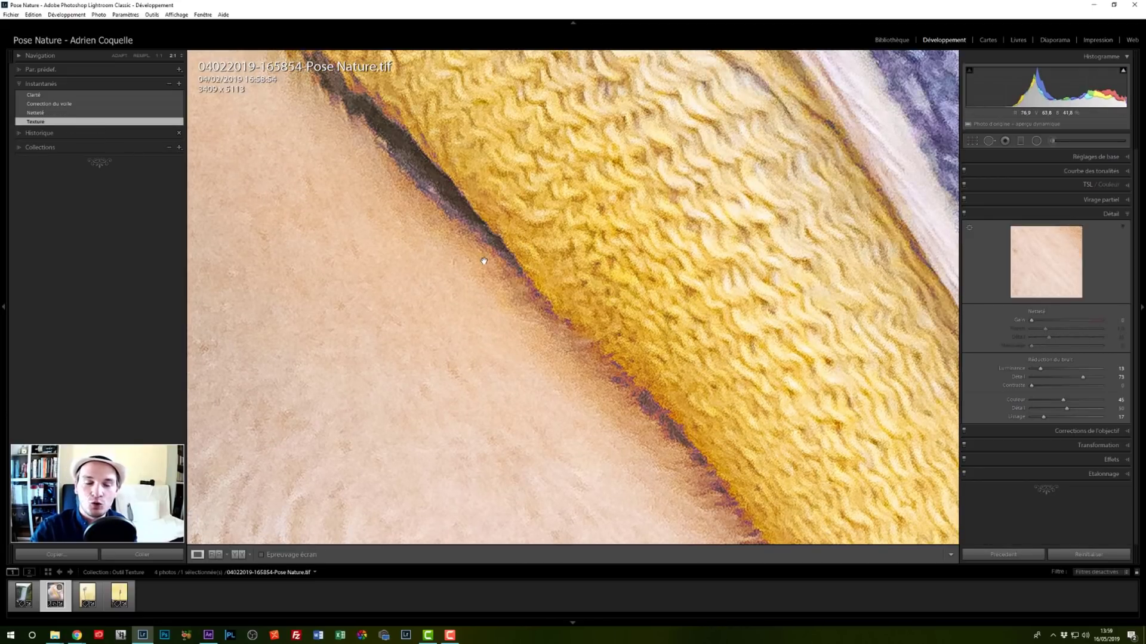
{"action": "left_click", "coordinate": [506, 264]}
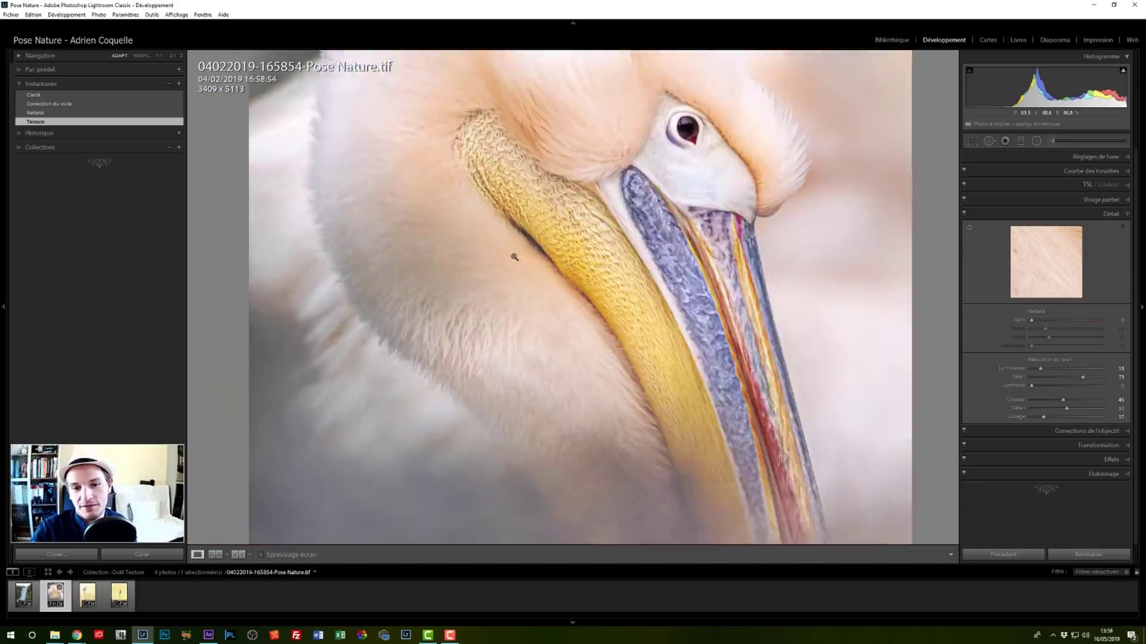
Step: Try Texture at +50 and +100 on the whole photo, and reset it to 0
{"action": "left_click", "coordinate": [1108, 156]}
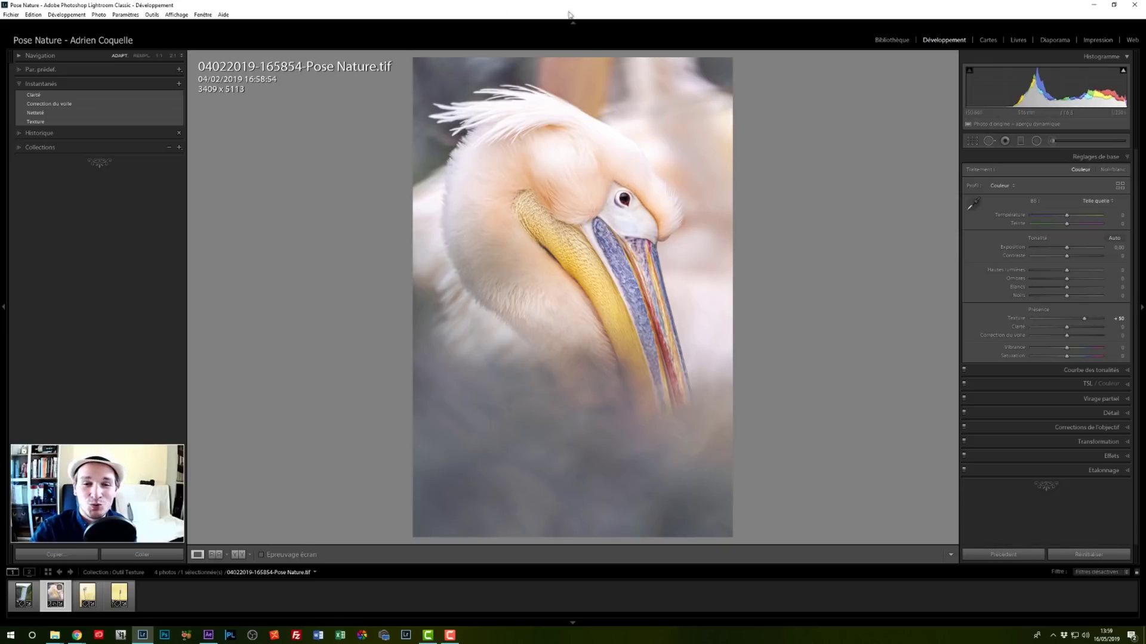
{"action": "double_click", "coordinate": [1015, 319]}
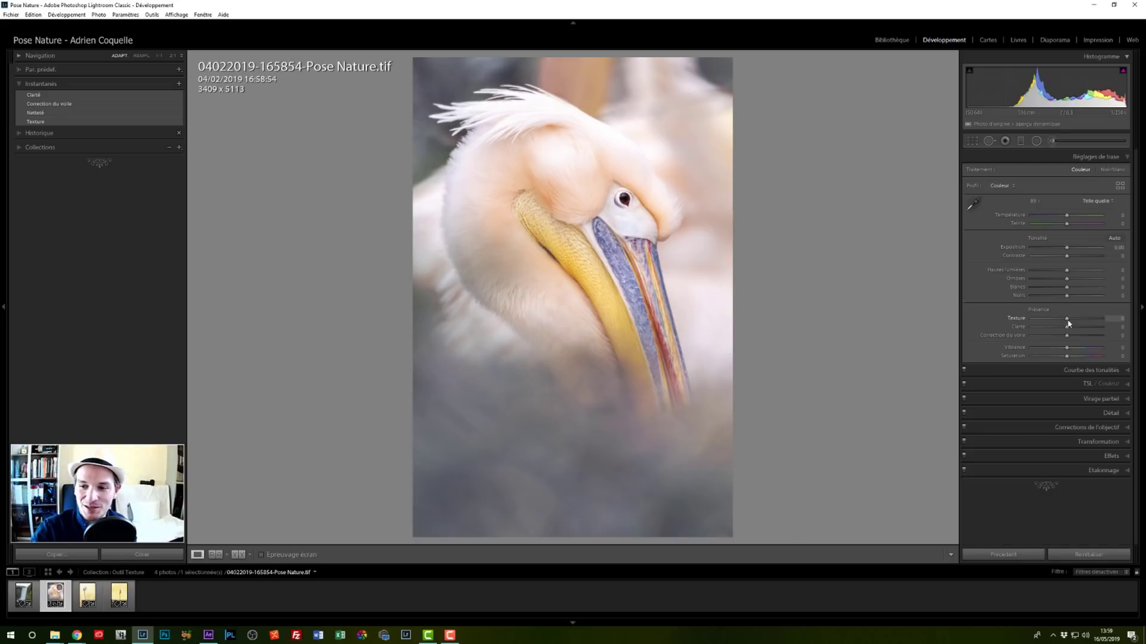
{"action": "left_click_drag", "start_coordinate": [1068, 323], "coordinate": [1109, 317]}
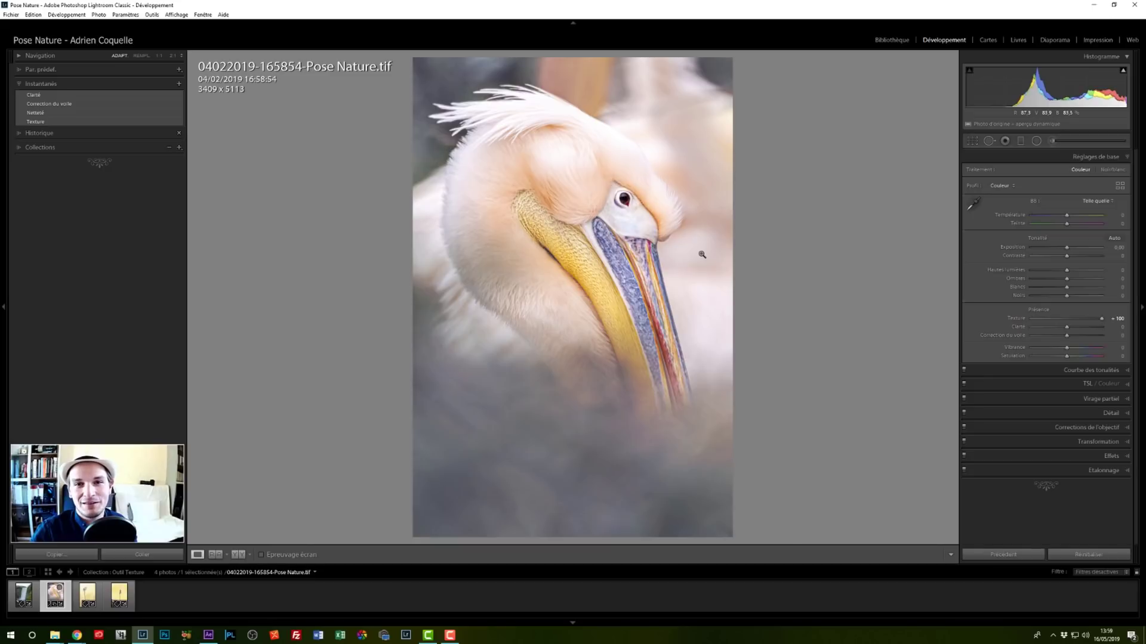
{"action": "double_click", "coordinate": [1017, 318]}
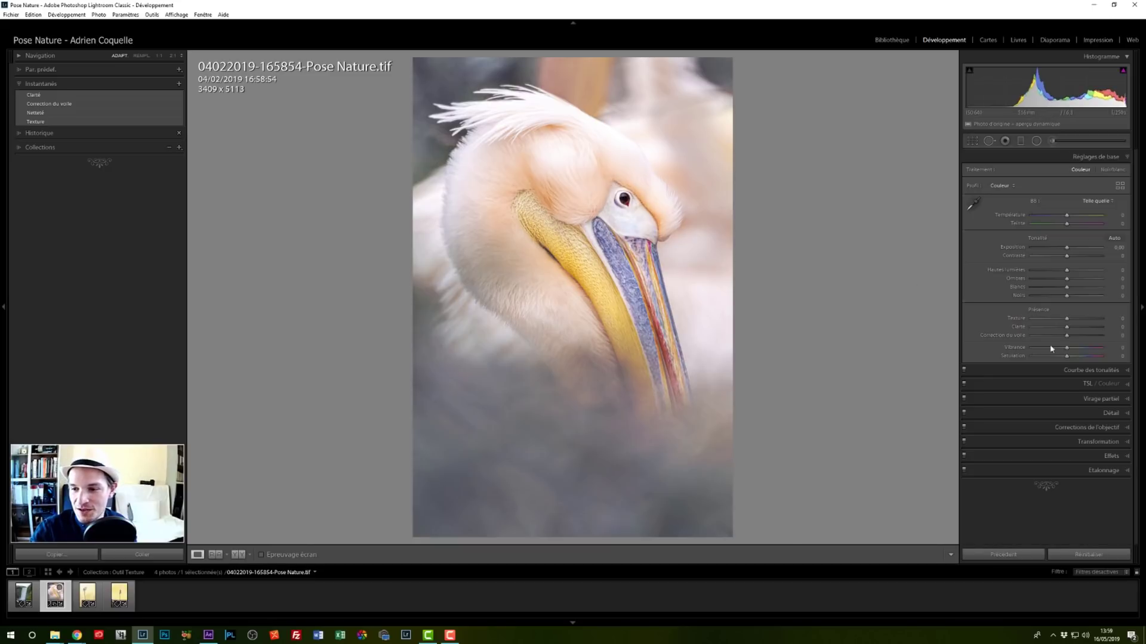
Step: Starting from the "Texture" snapshot, lower Texture to about +55 and add sharpening with Gain 46, Rayon 1.1 and Masquage 50
{"action": "left_click", "coordinate": [56, 113]}
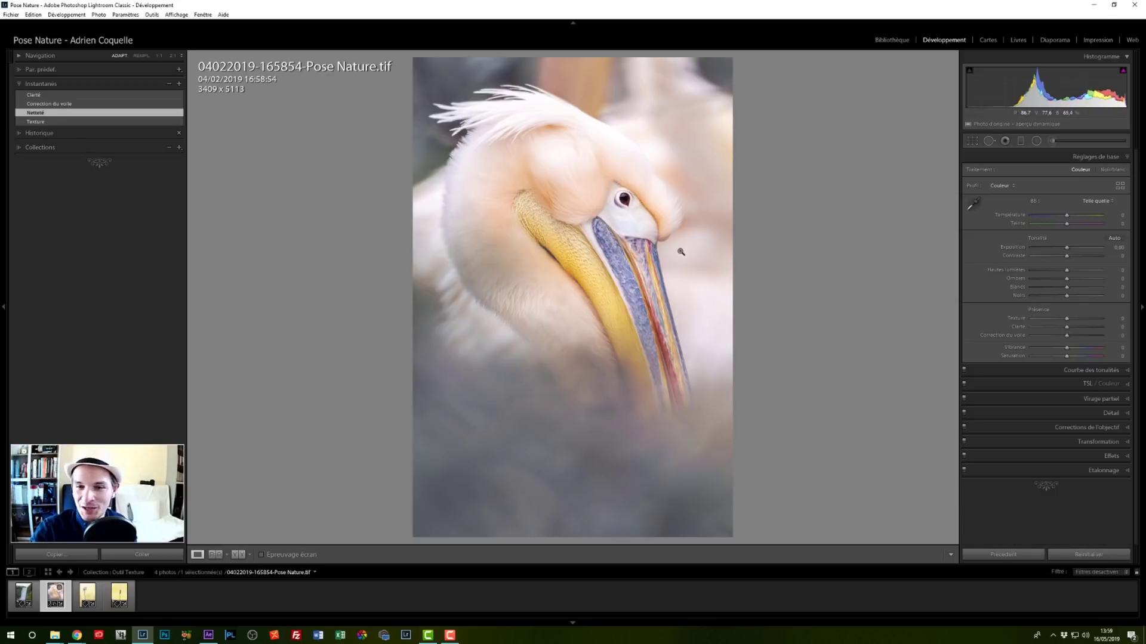
{"action": "left_click", "coordinate": [36, 122]}
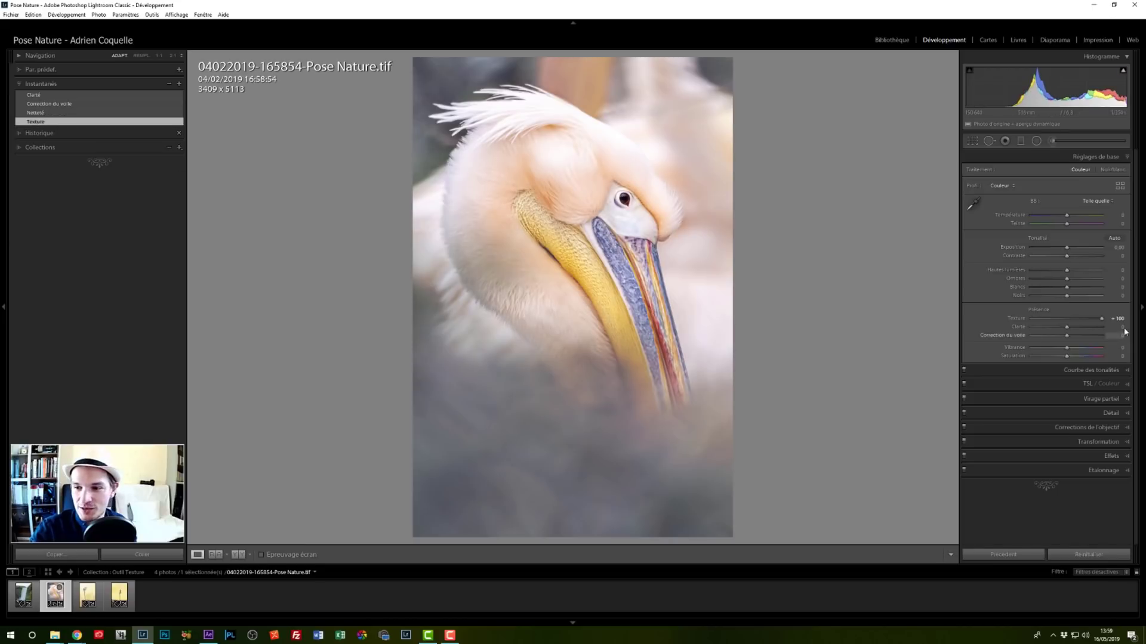
{"action": "left_click_drag", "start_coordinate": [1101, 318], "coordinate": [1088, 323]}
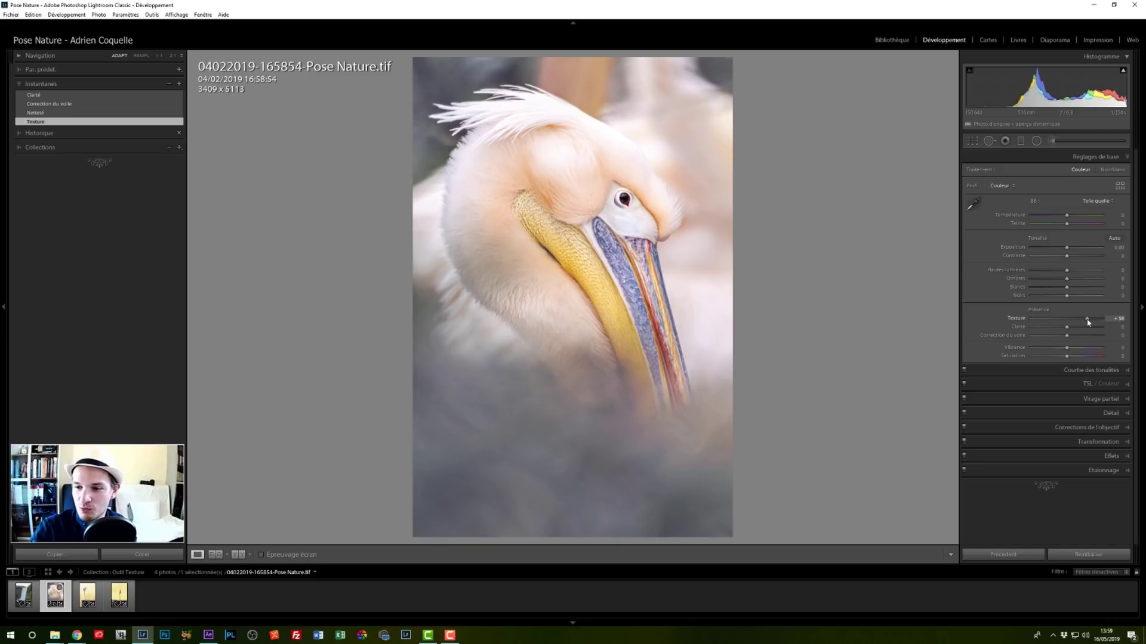
{"action": "left_click", "coordinate": [1126, 416]}
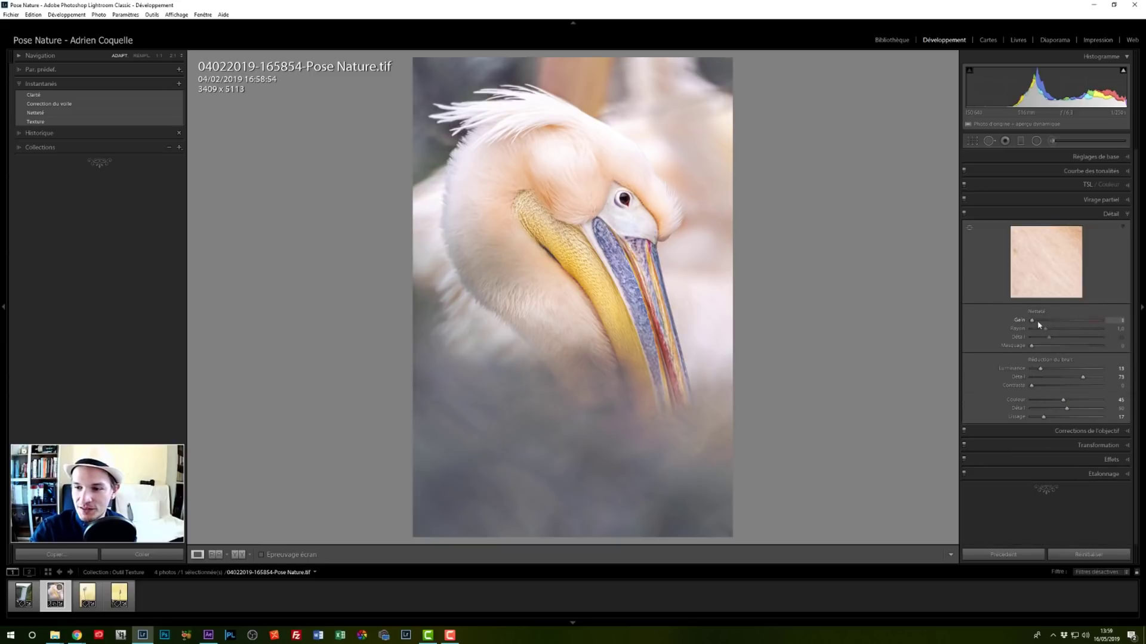
{"action": "left_click_drag", "start_coordinate": [1039, 325], "coordinate": [1068, 349]}
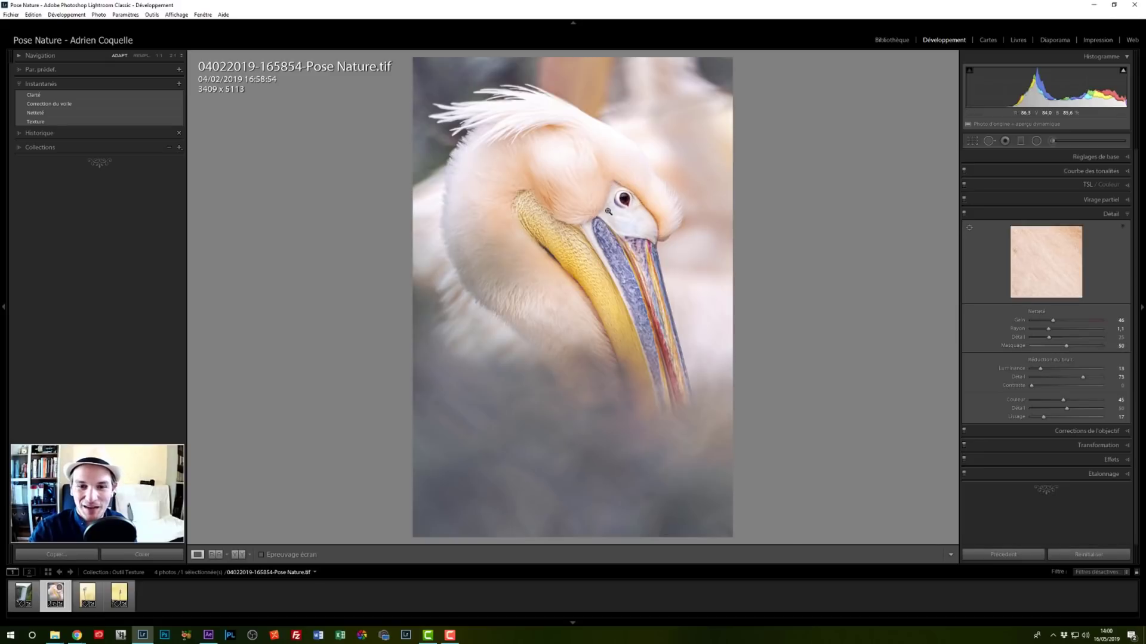
Step: Inspect the beak up close and compare the whole photo side by side before and after the adjustments
{"action": "left_click", "coordinate": [595, 227]}
{"action": "left_click", "coordinate": [588, 247]}
{"action": "key", "text": "y"}
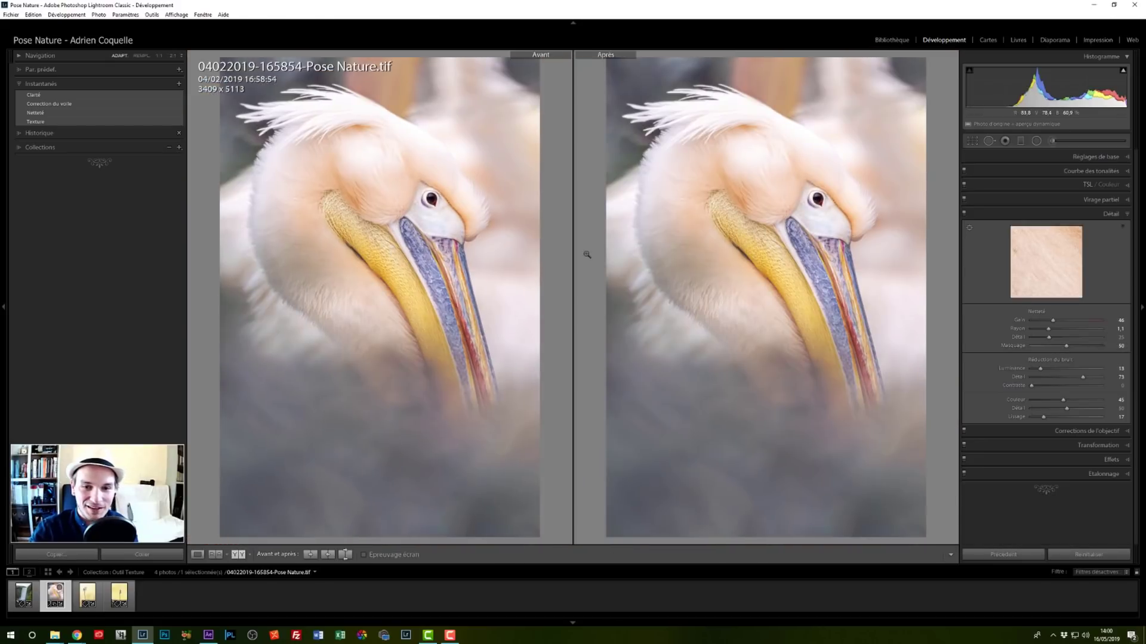
Step: Compare the plumage and beak before and after the adjustments at 2:1 and 1:1
{"action": "left_click", "coordinate": [736, 201]}
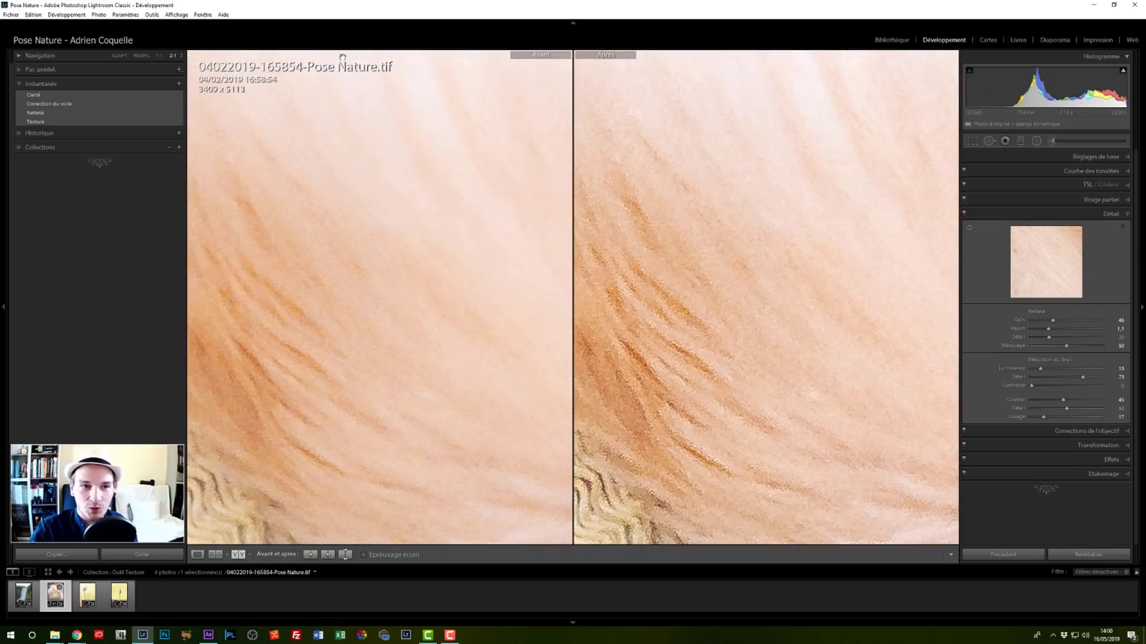
{"action": "left_click", "coordinate": [158, 56]}
{"action": "left_click_drag", "start_coordinate": [680, 309], "coordinate": [687, 197]}
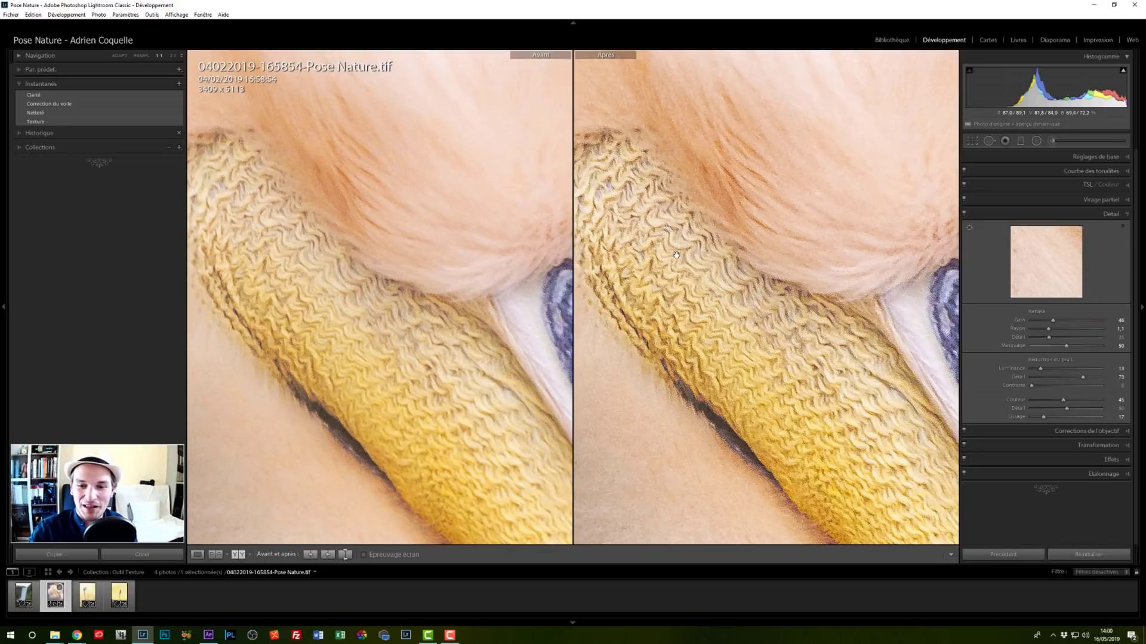
{"action": "left_click_drag", "start_coordinate": [681, 264], "coordinate": [736, 257]}
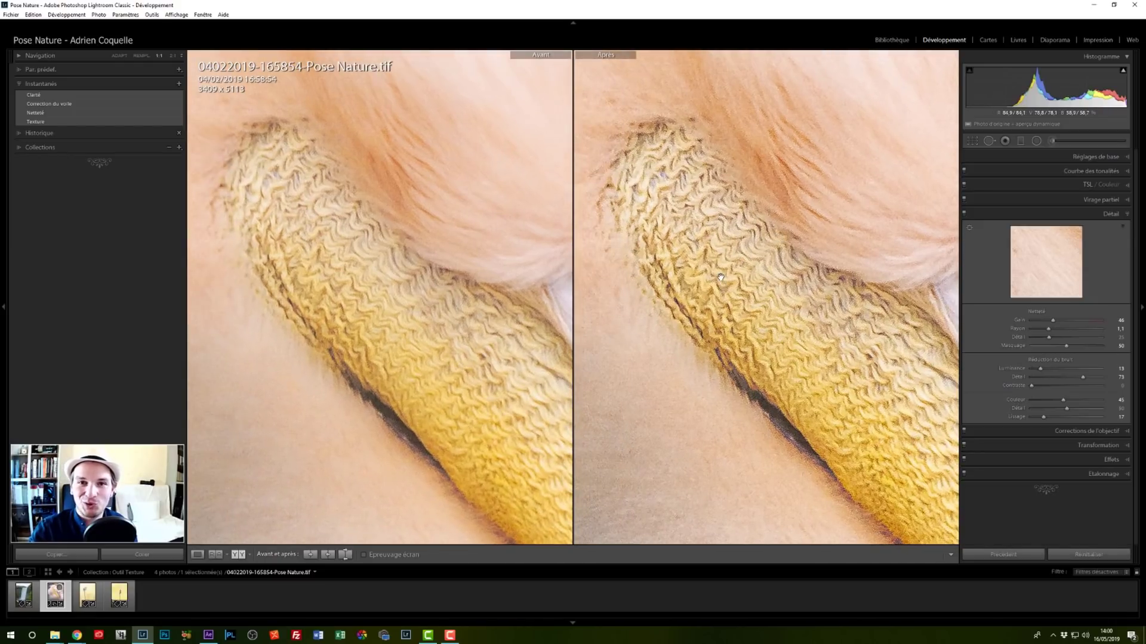
{"action": "left_click", "coordinate": [721, 278]}
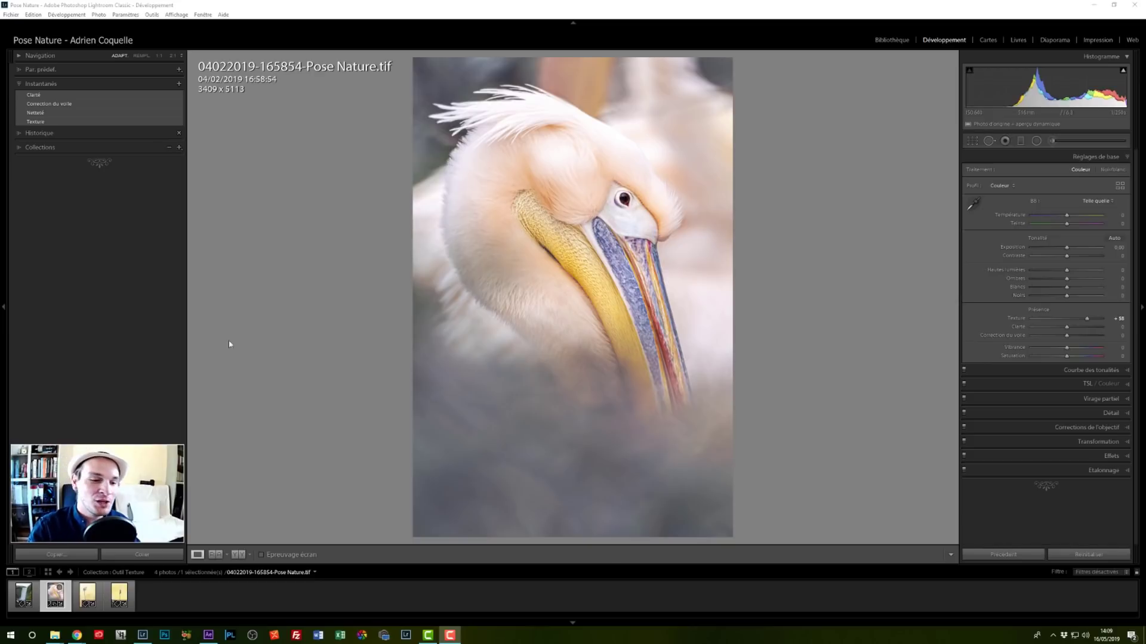
Step: On the upright butterfly photo, draw a radial filter around the butterfly, invert its mask, and reset the filter's Texture to 0
{"action": "left_click", "coordinate": [88, 586]}
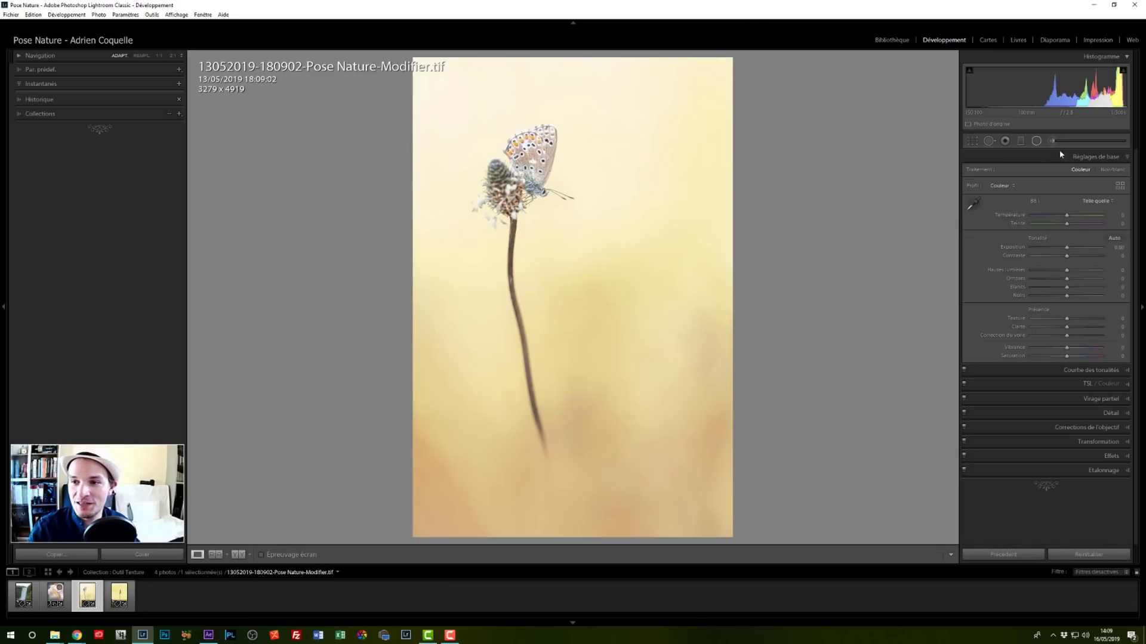
{"action": "left_click", "coordinate": [1035, 141]}
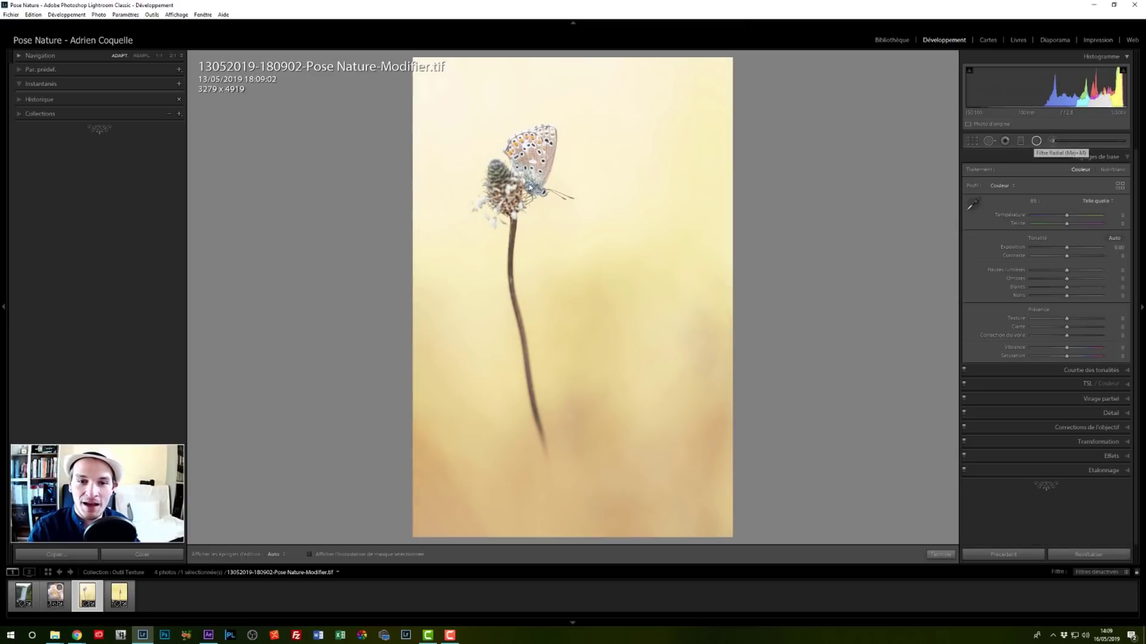
{"action": "left_click_drag", "start_coordinate": [536, 171], "coordinate": [573, 235]}
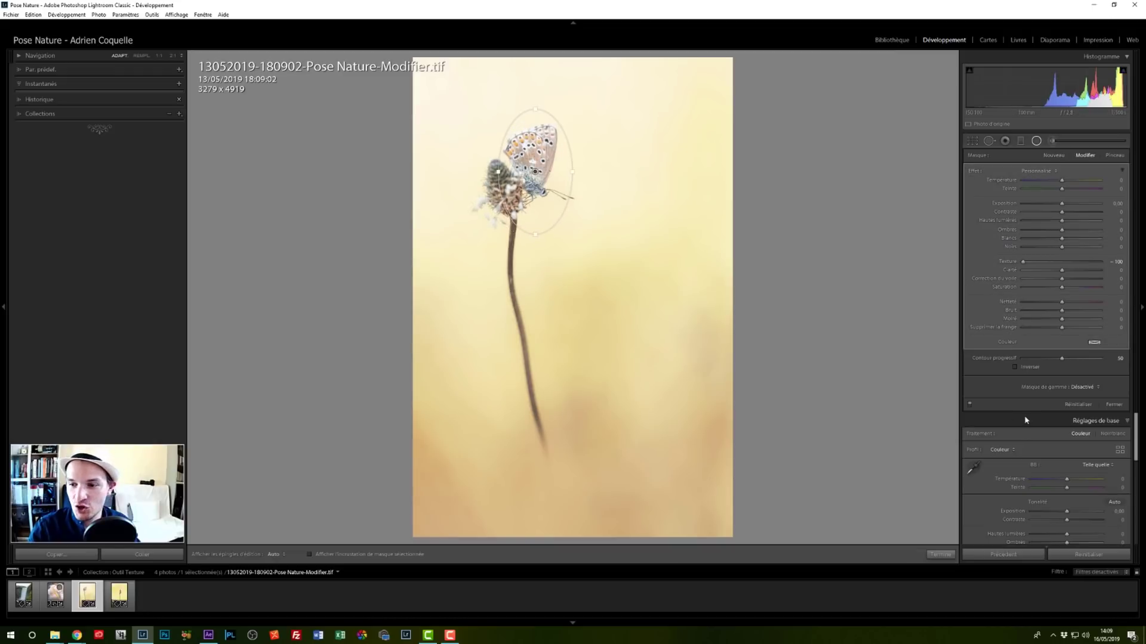
{"action": "left_click", "coordinate": [1015, 367]}
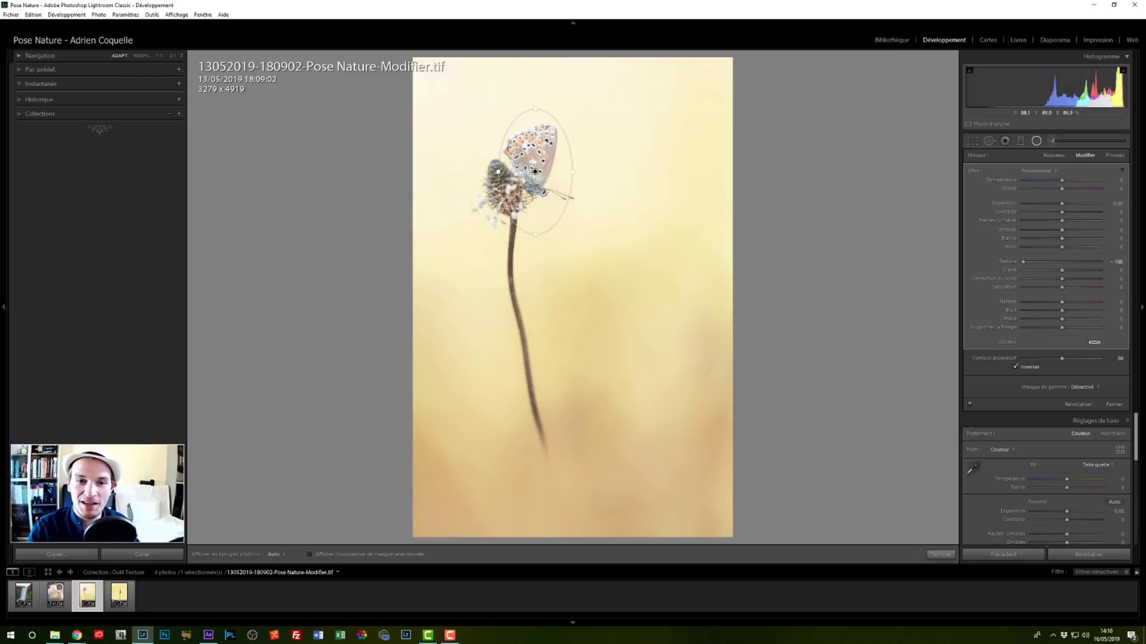
{"action": "double_click", "coordinate": [1010, 263]}
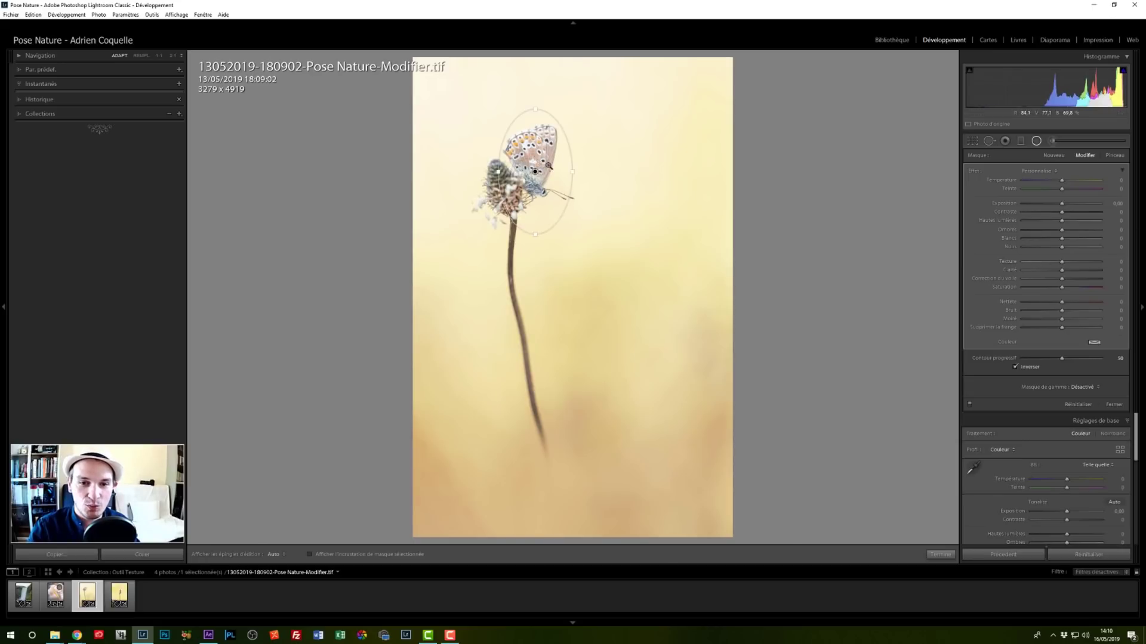
Step: Raise the radial filter's Texture to about 98 while viewing the butterfly up close
{"action": "left_click", "coordinate": [548, 166]}
{"action": "left_click_drag", "start_coordinate": [548, 165], "coordinate": [602, 281]}
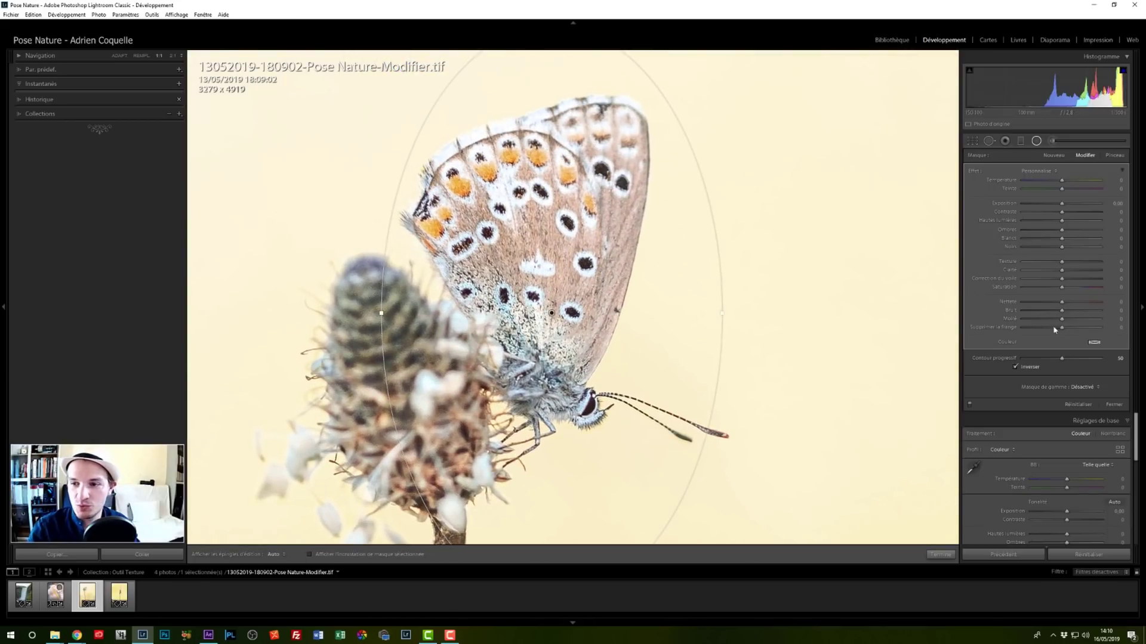
{"action": "left_click_drag", "start_coordinate": [1067, 263], "coordinate": [1086, 265]}
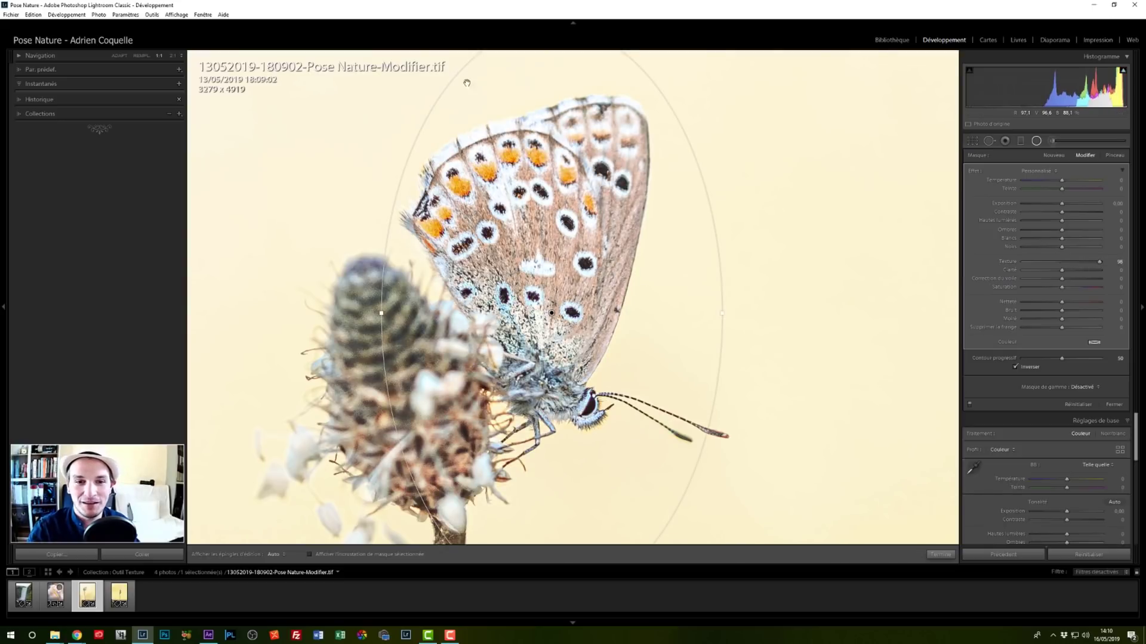
Step: Shorten the radial filter's ellipse so it fits more tightly around the butterfly
{"action": "scroll", "coordinate": [585, 167], "scroll_direction": "up", "scroll_amount": 2}
{"action": "left_click_drag", "start_coordinate": [555, 79], "coordinate": [556, 114]}
{"action": "scroll", "coordinate": [577, 389], "scroll_direction": "down", "scroll_amount": 3}
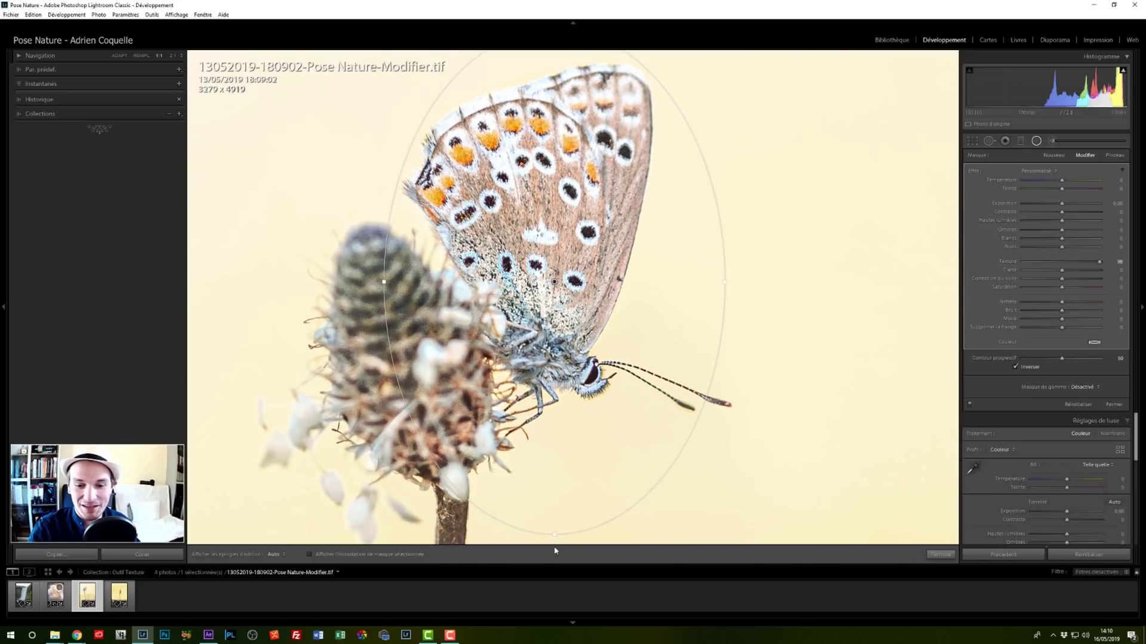
{"action": "left_click_drag", "start_coordinate": [558, 535], "coordinate": [558, 461]}
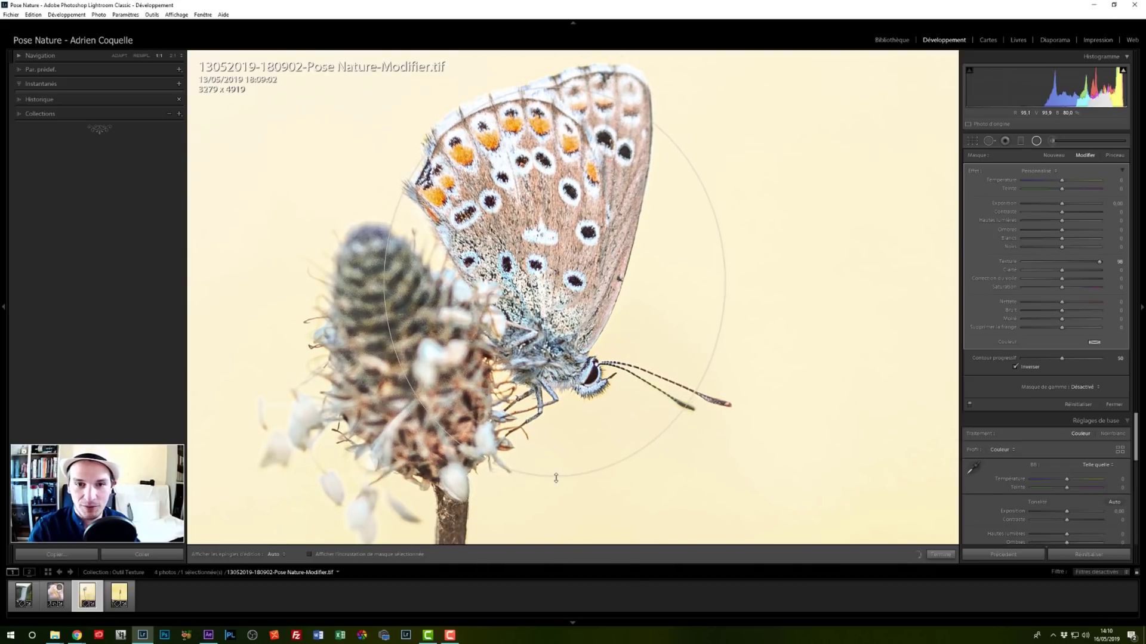
{"action": "left_click_drag", "start_coordinate": [578, 310], "coordinate": [582, 305]}
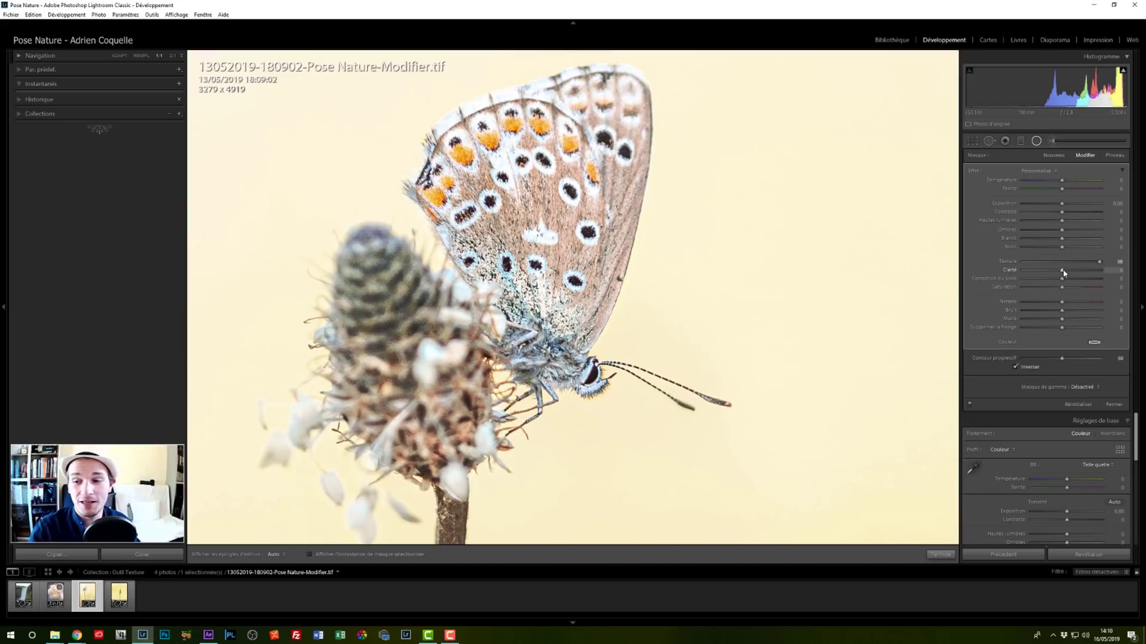
Step: In the radial filter, set Clarté to 14, raise Correction du voile slightly, set Texture to 72, and compare before and after
{"action": "left_click_drag", "start_coordinate": [1062, 270], "coordinate": [1066, 275]}
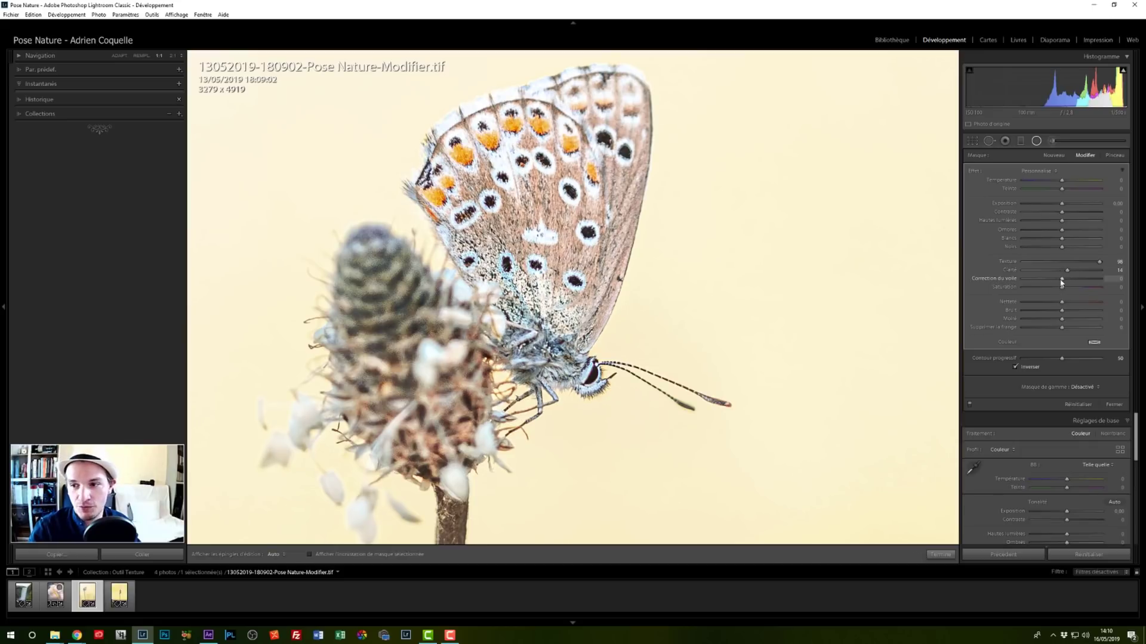
{"action": "left_click_drag", "start_coordinate": [1099, 261], "coordinate": [1090, 261]}
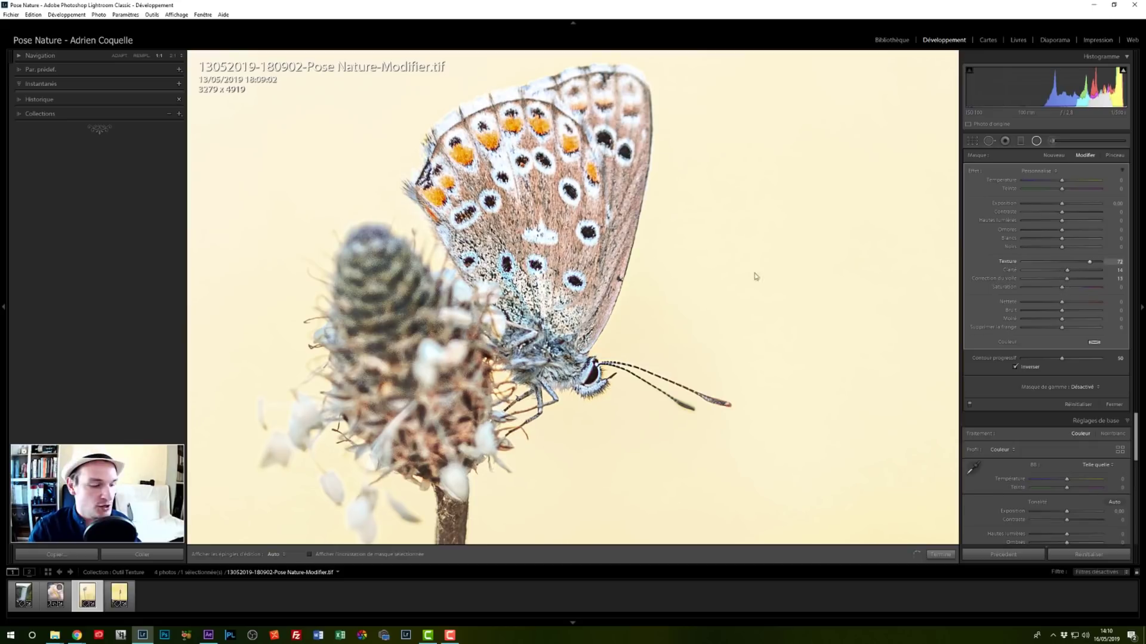
{"action": "key", "text": "y"}
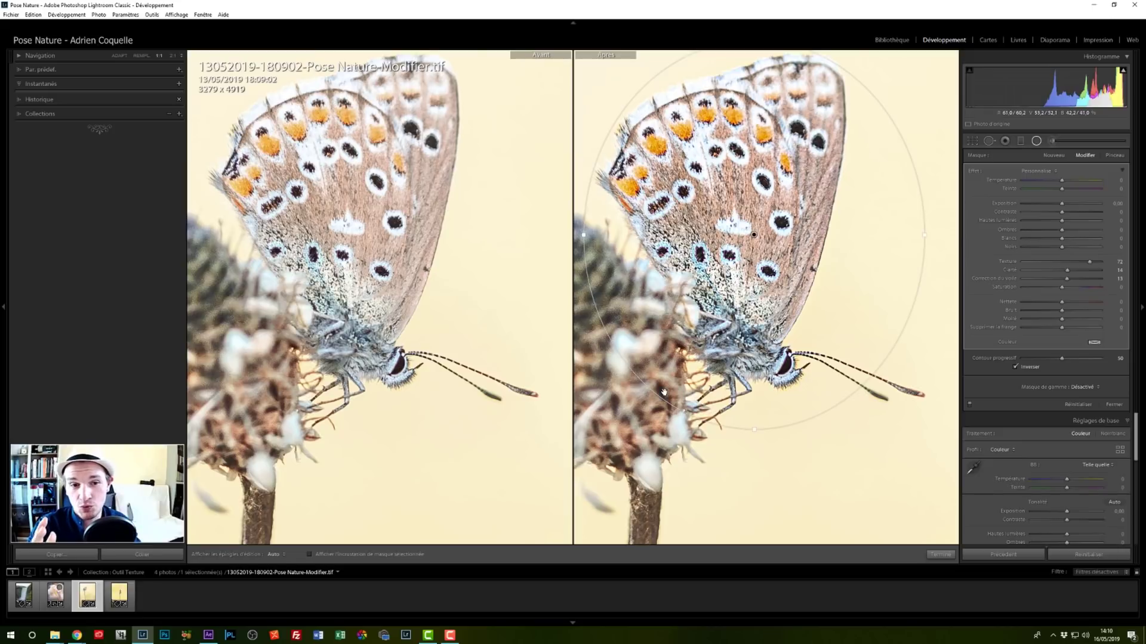
{"action": "left_click", "coordinate": [735, 497]}
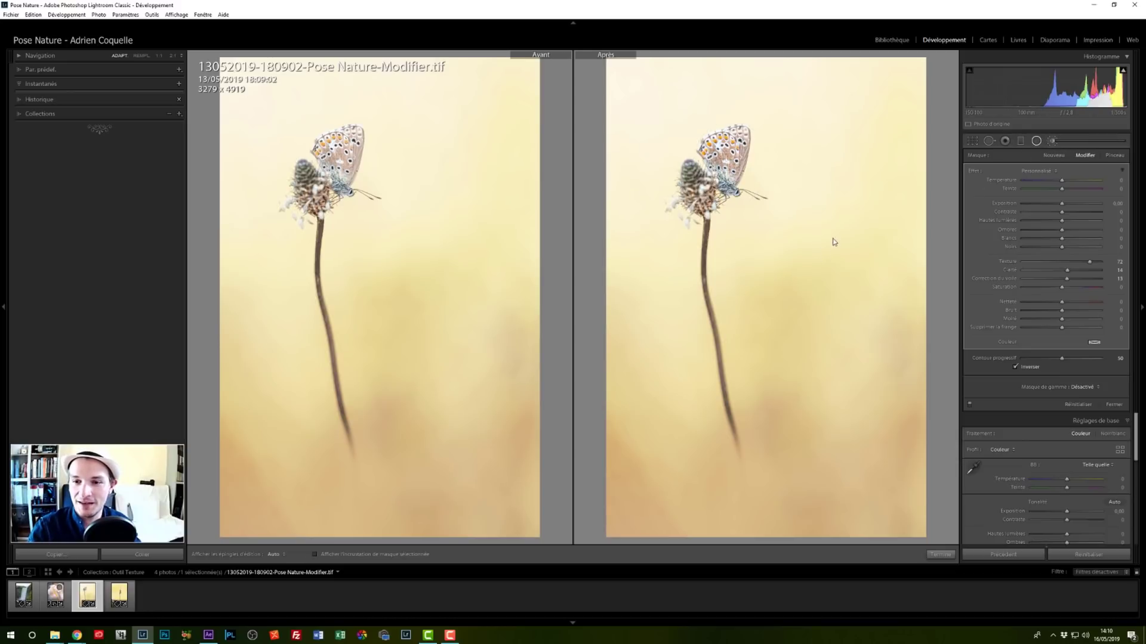
Step: Check the Texture slider in the settings of the adjustment brush and the graduated filter
{"action": "key", "text": "k"}
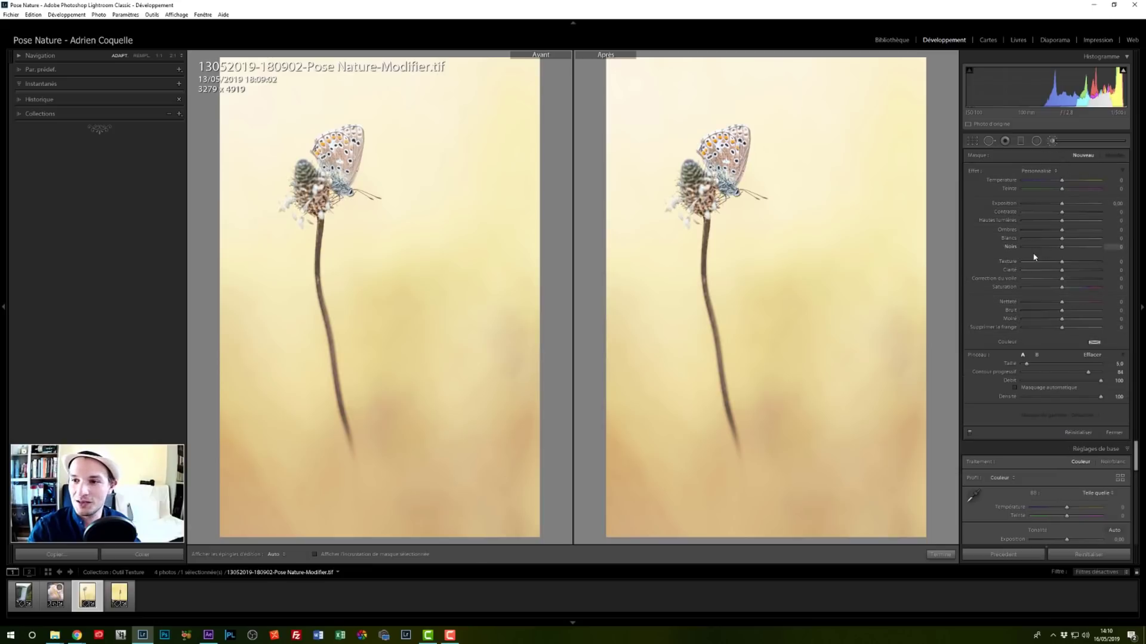
{"action": "key", "text": "h"}
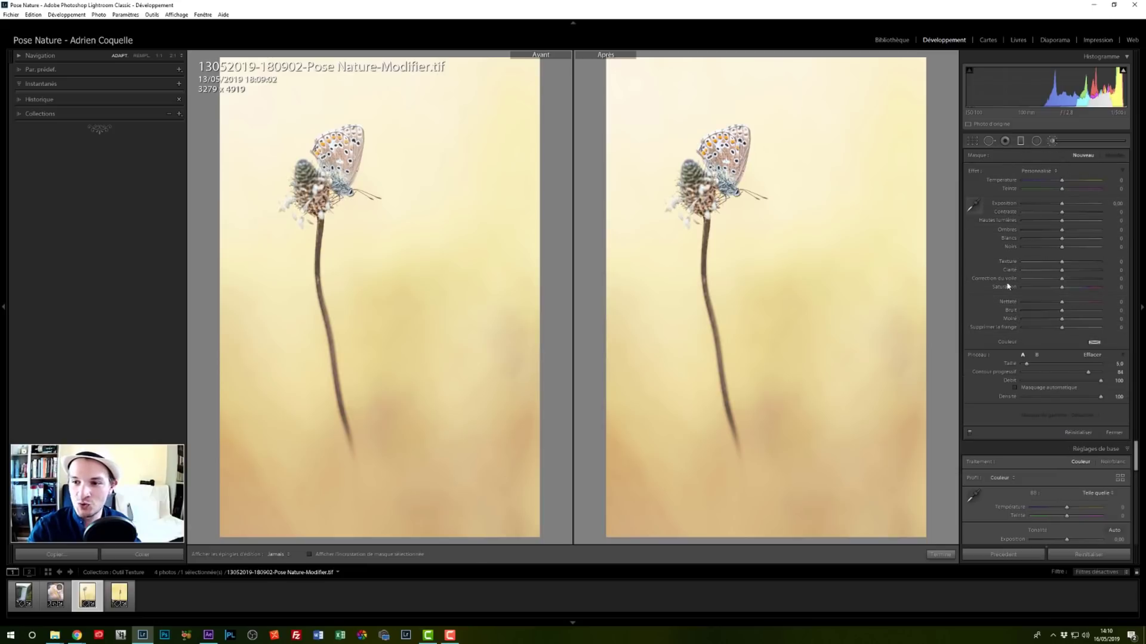
{"action": "key", "text": "shift+m"}
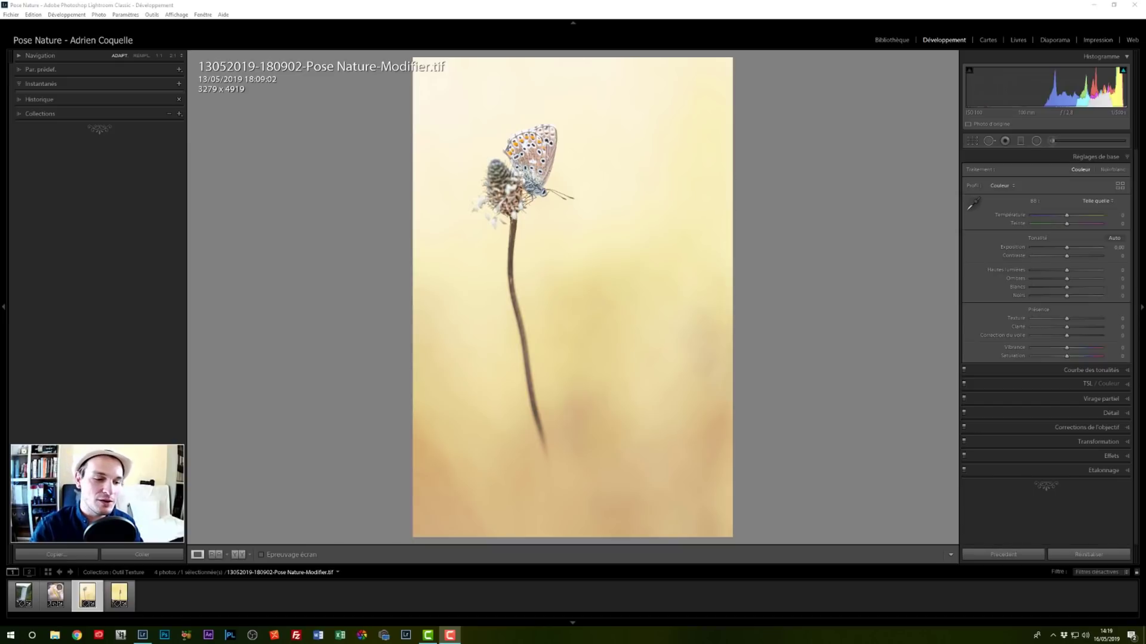
Step: On the waterfall photo, examine the existing adjustment brush masks covering the cliffs and the water
{"action": "left_click", "coordinate": [12, 599]}
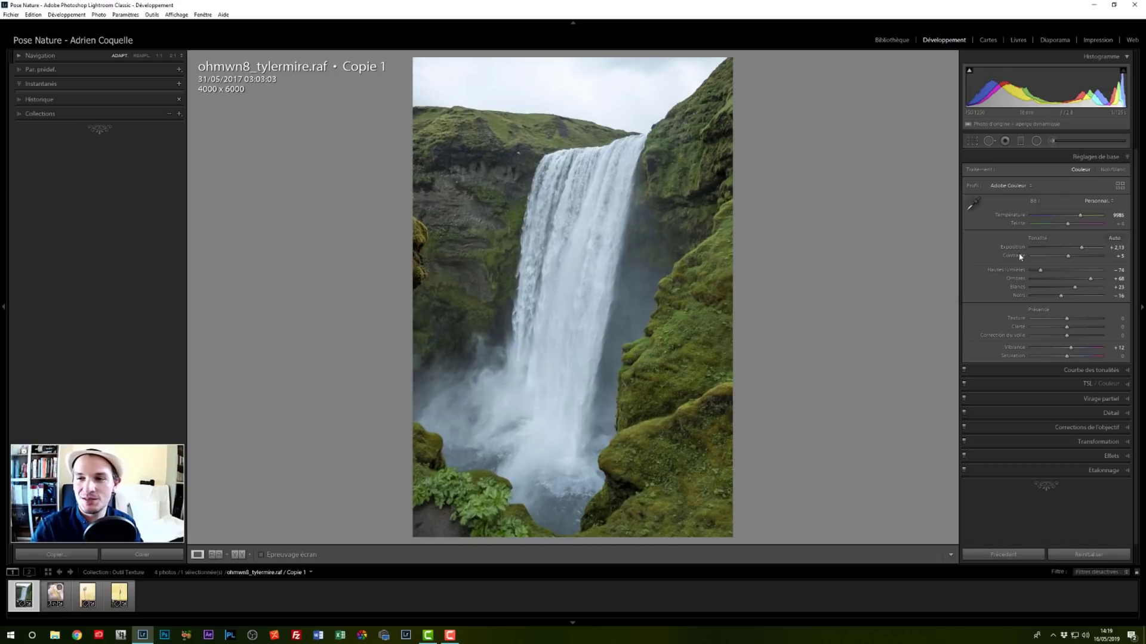
{"action": "left_click", "coordinate": [1052, 141]}
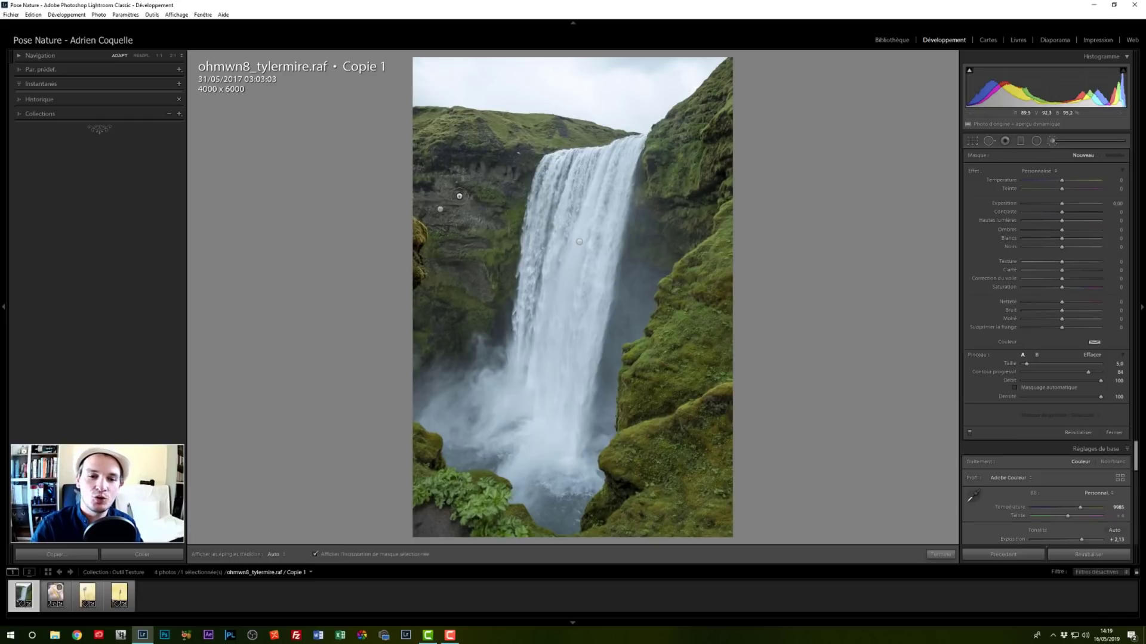
{"action": "left_click", "coordinate": [441, 210]}
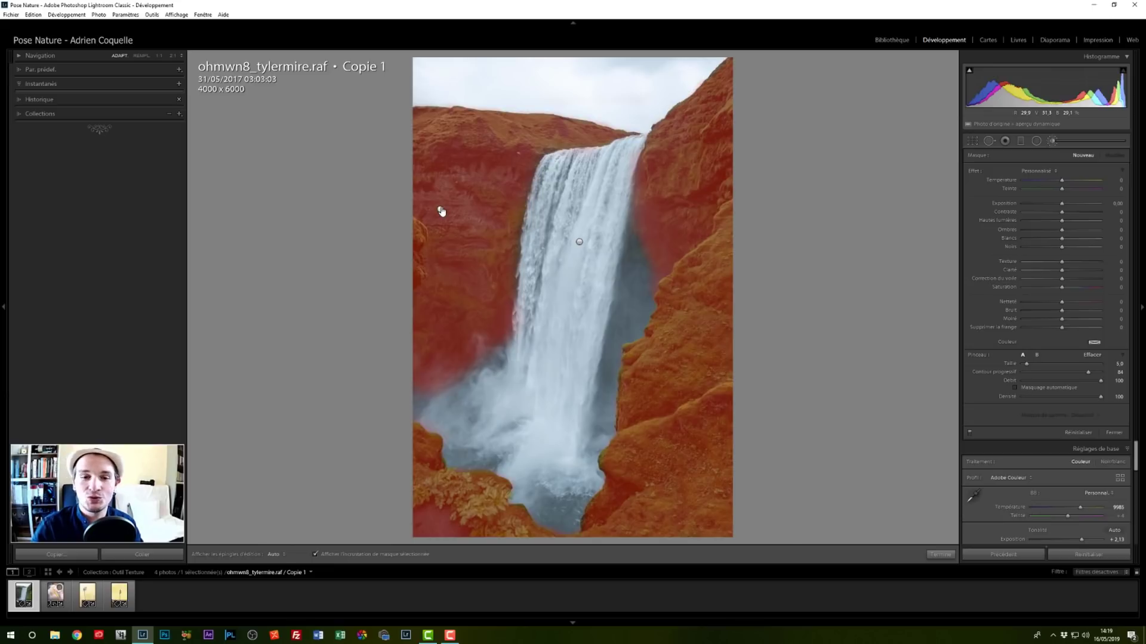
{"action": "left_click", "coordinate": [579, 242]}
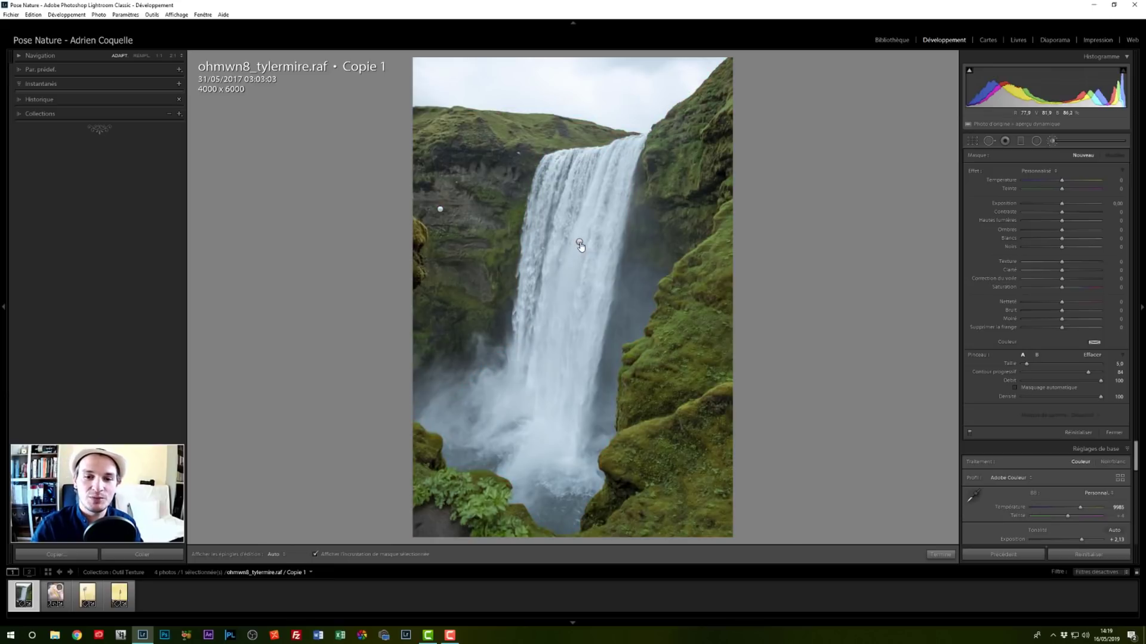
{"action": "mouse_move", "coordinate": [579, 246]}
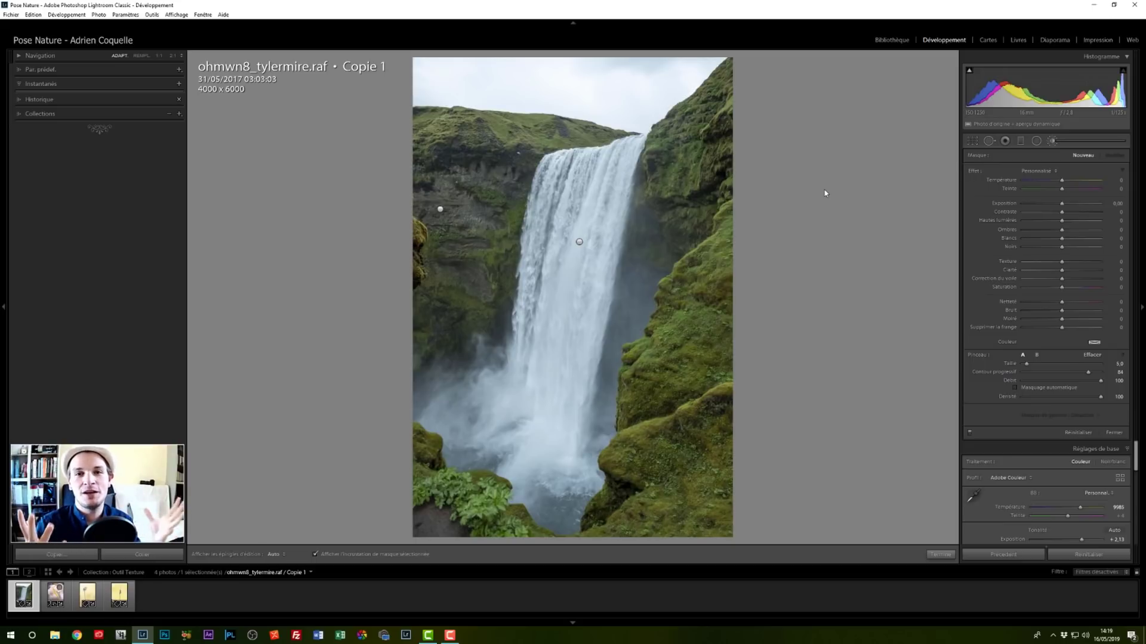
{"action": "left_click", "coordinate": [578, 244]}
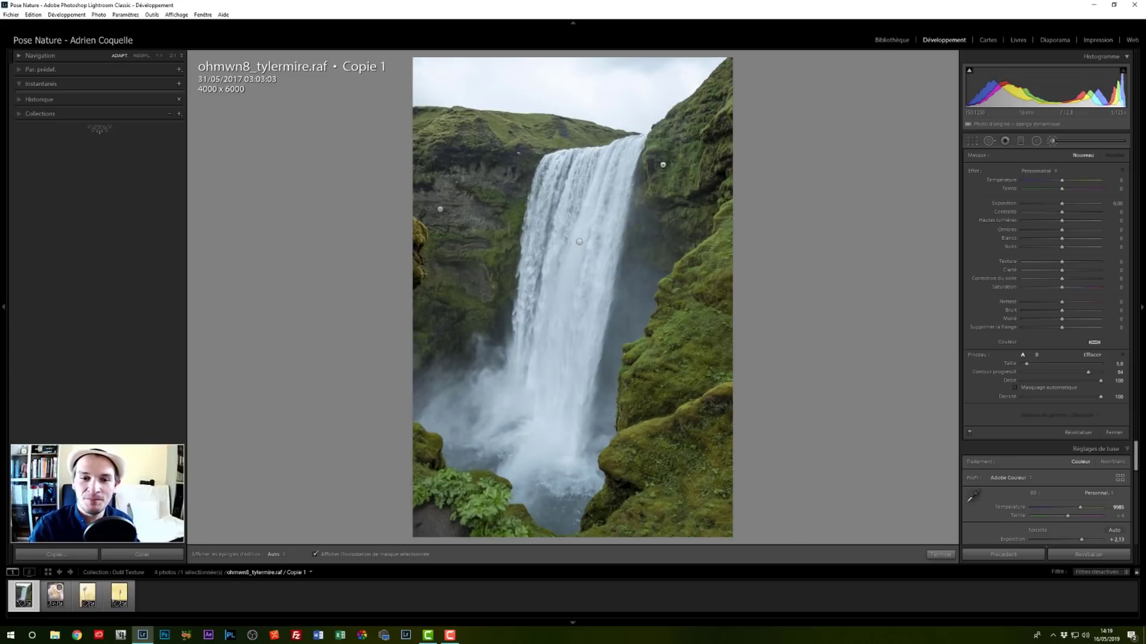
{"action": "left_click", "coordinate": [578, 244]}
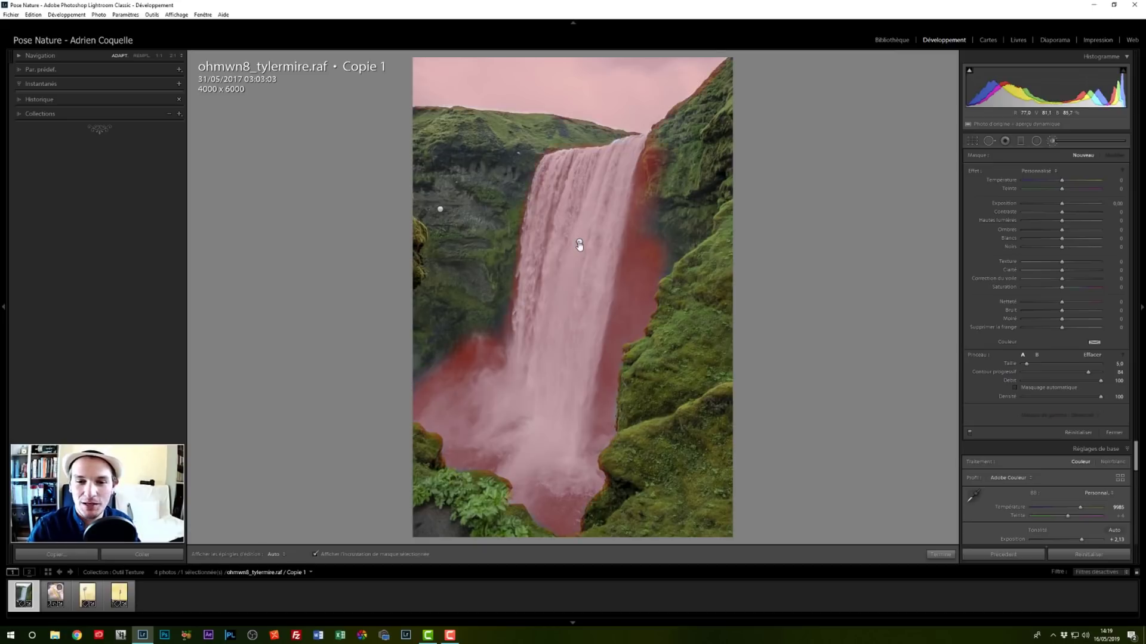
Step: Select the waterfall's brush mask, hide its overlay, and set Texture to -100, Clarté to -31 and Netteté to -18
{"action": "left_click", "coordinate": [578, 244]}
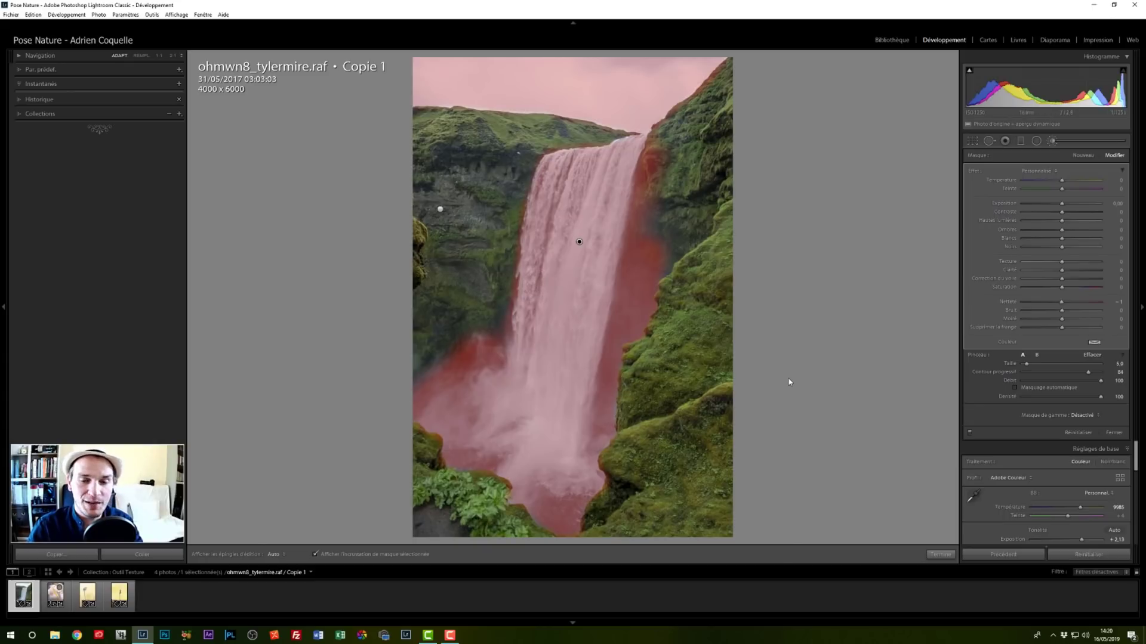
{"action": "key", "text": "o"}
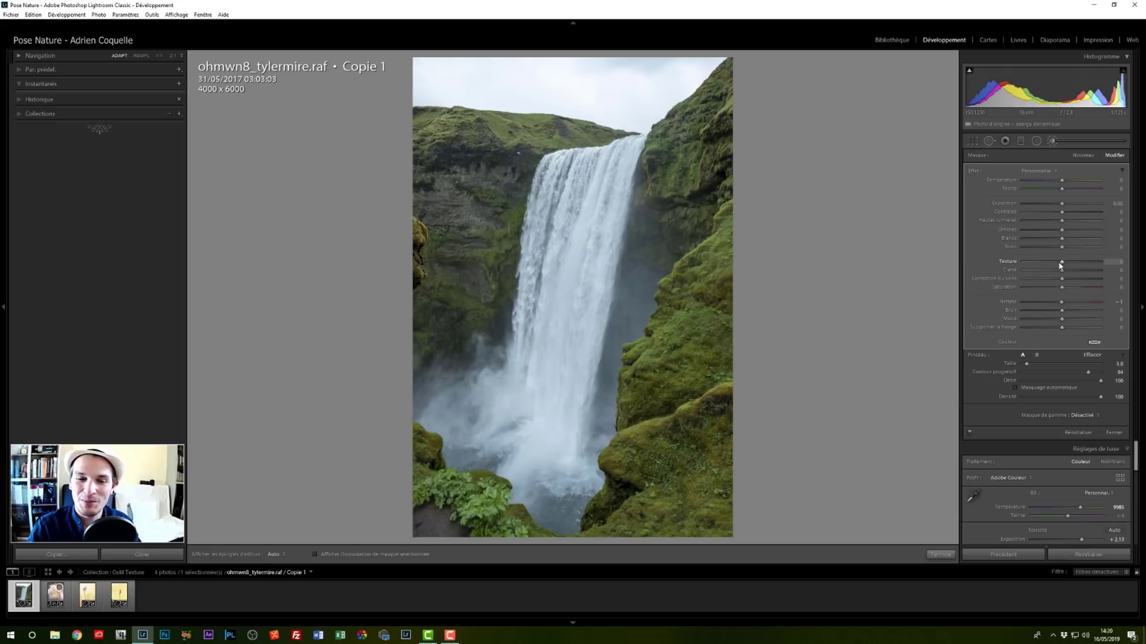
{"action": "left_click_drag", "start_coordinate": [1058, 262], "coordinate": [1026, 264]}
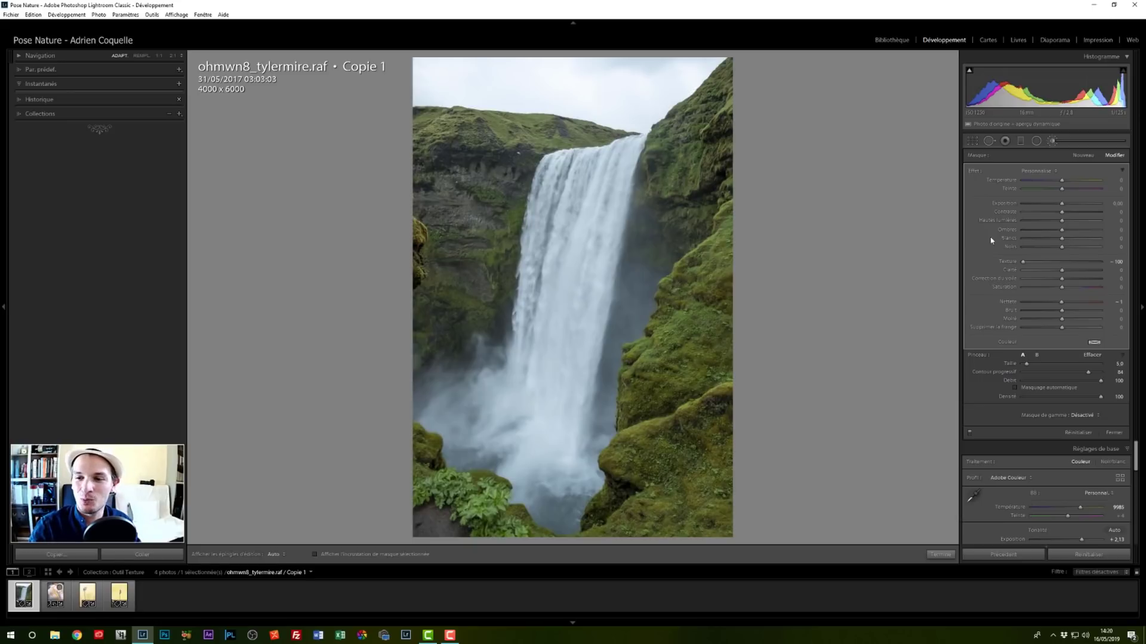
{"action": "left_click_drag", "start_coordinate": [1062, 270], "coordinate": [1055, 304]}
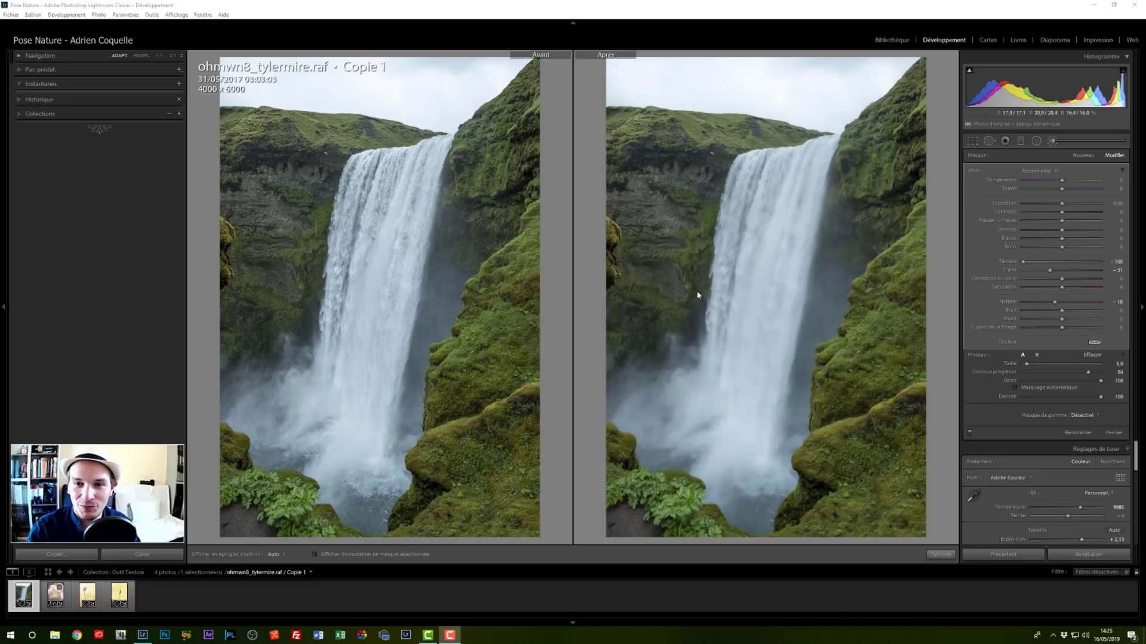
Step: Compare the mist at the foot of the waterfall up close before and after smoothing
{"action": "mouse_move", "coordinate": [701, 404]}
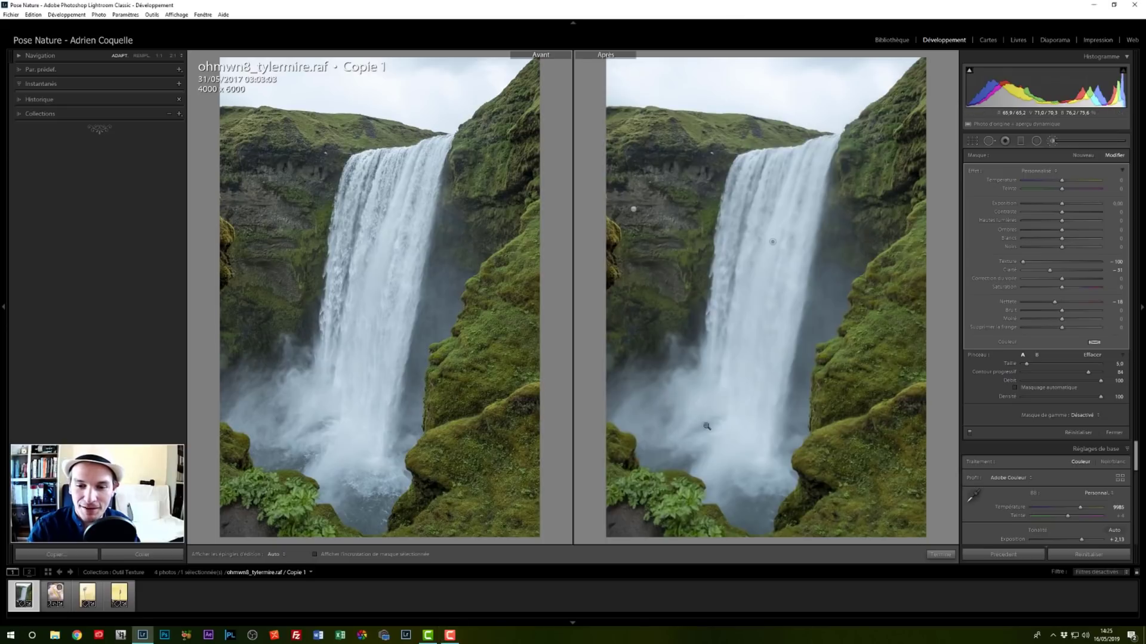
{"action": "left_click", "coordinate": [707, 426]}
{"action": "left_click", "coordinate": [692, 411]}
{"action": "left_click", "coordinate": [704, 418]}
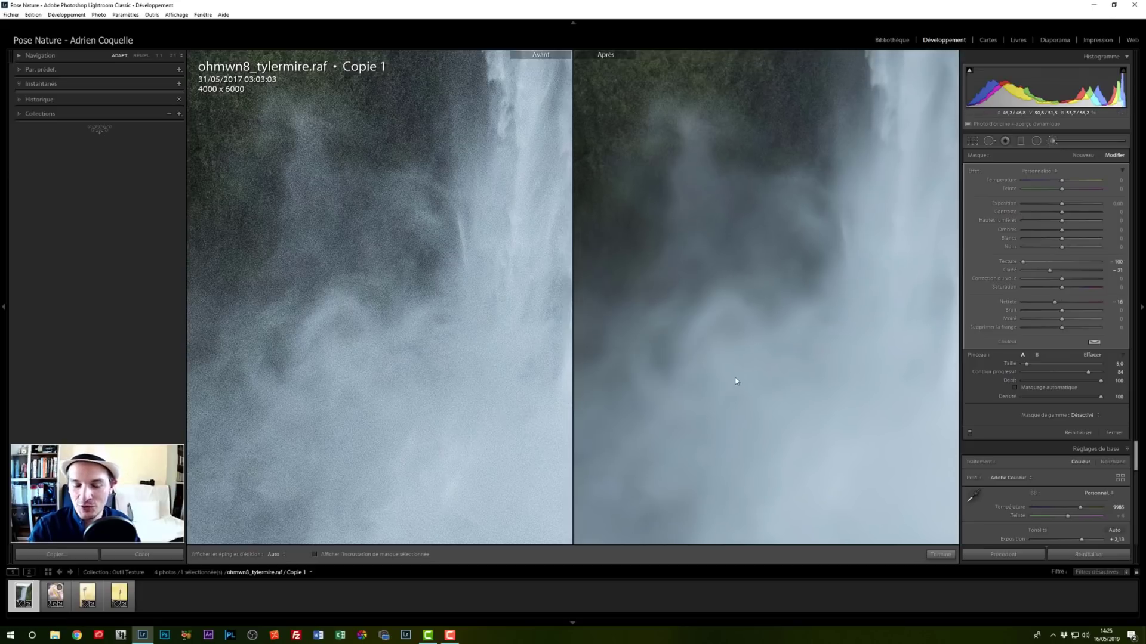
{"action": "left_click", "coordinate": [751, 357]}
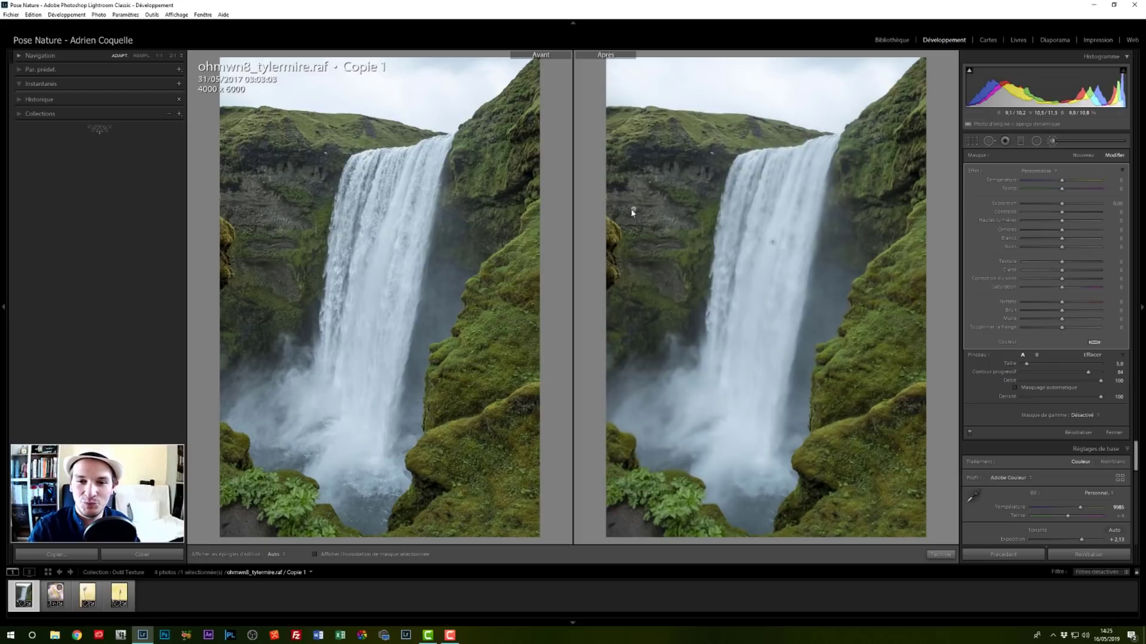
Step: Select the cliffs' brush mask and raise its Texture to about 54
{"action": "left_click", "coordinate": [633, 210]}
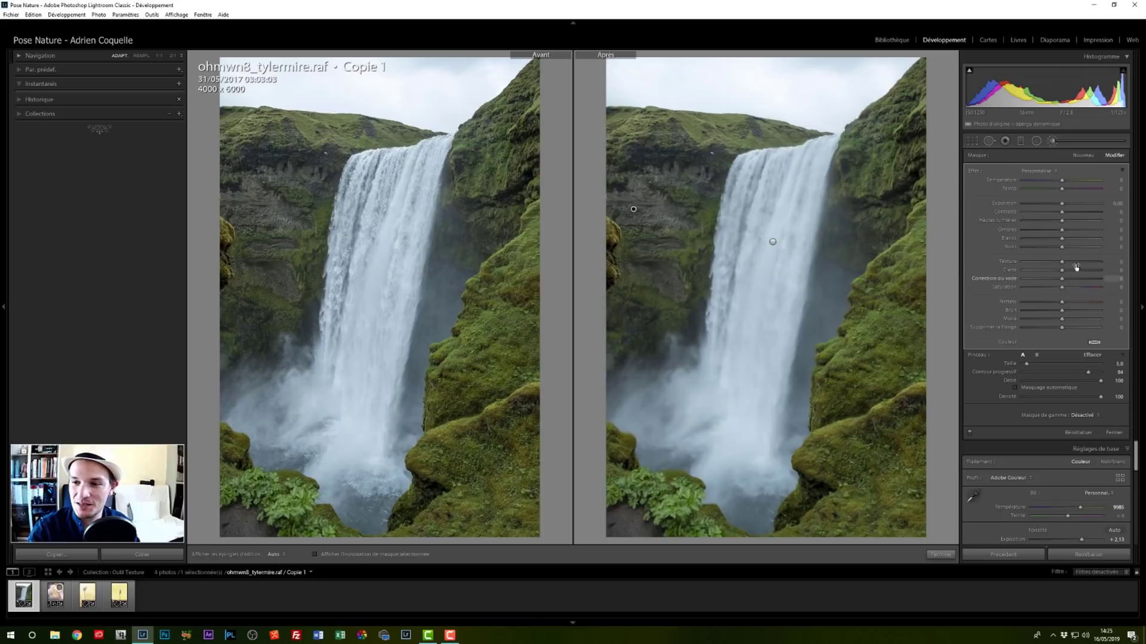
{"action": "left_click_drag", "start_coordinate": [1068, 263], "coordinate": [1084, 265]}
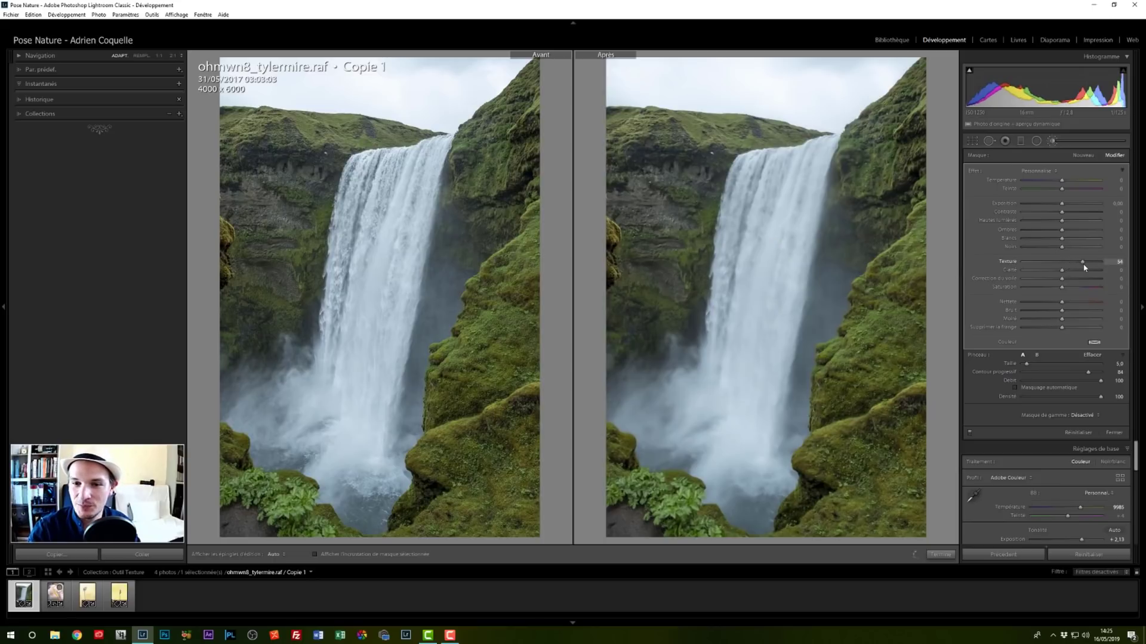